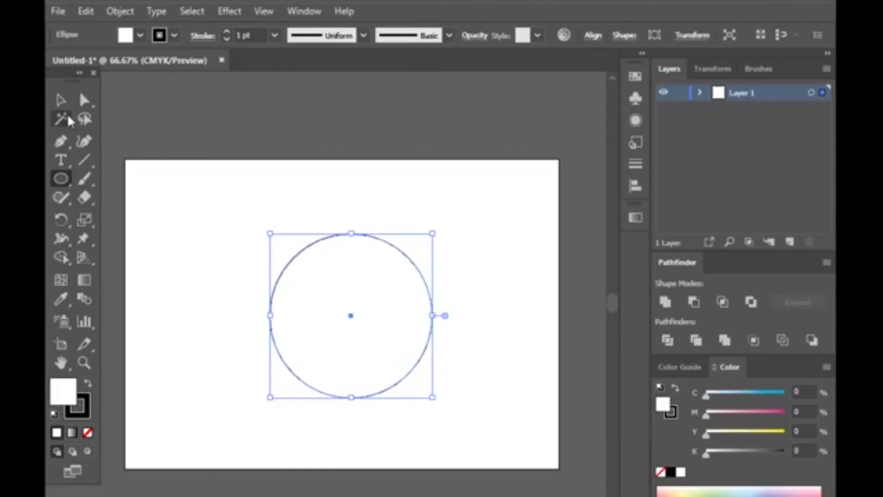
- Draw a vertical straight line crossing the circle and extending beyond its upper and lower edges
left_click(55, 59)
left_click(84, 159)
left_click_drag(335, 197, 335, 456)
left_click(57, 97)
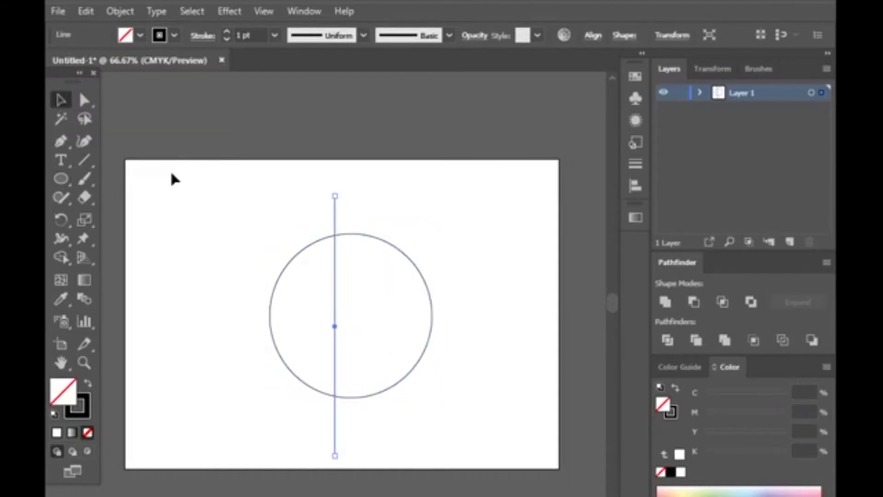
- Center the circle and the vertical line horizontally and vertically on the artboard
key("ctrl+a")
left_click(645, 36)
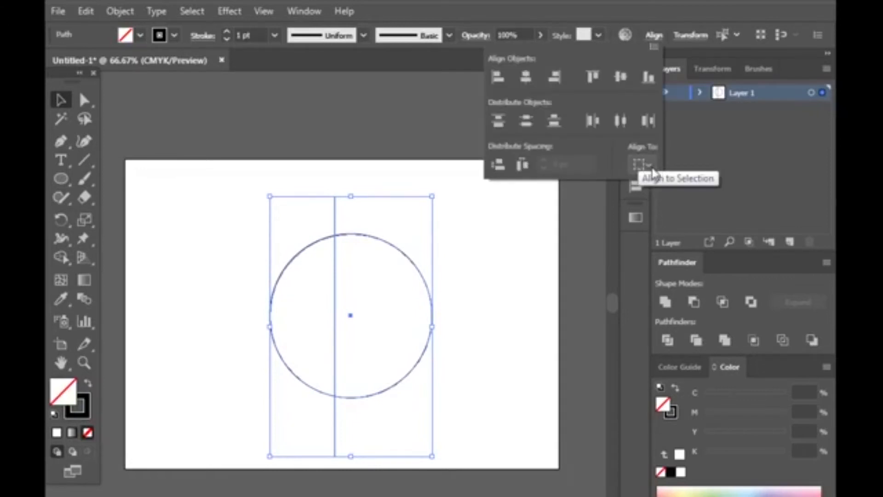
left_click(526, 77)
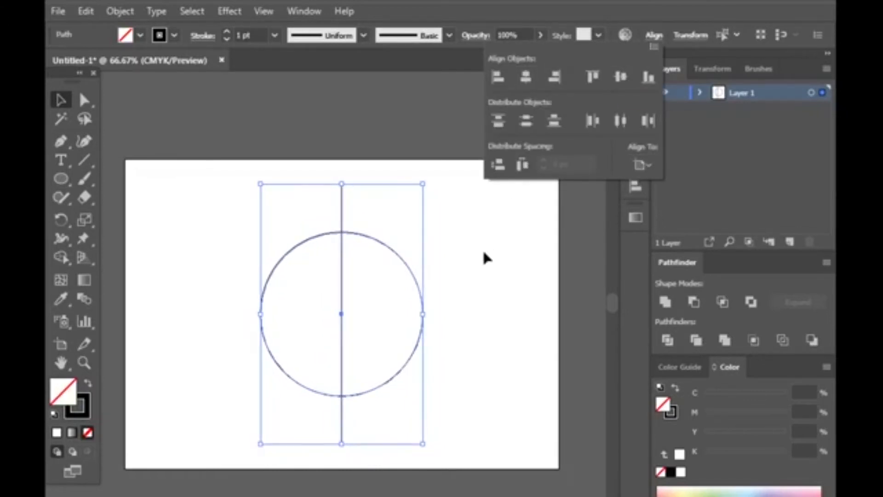
left_click(486, 258)
- Add a copy of the vertical line rotated 90° about its center and group the two crossed lines
left_click(340, 203)
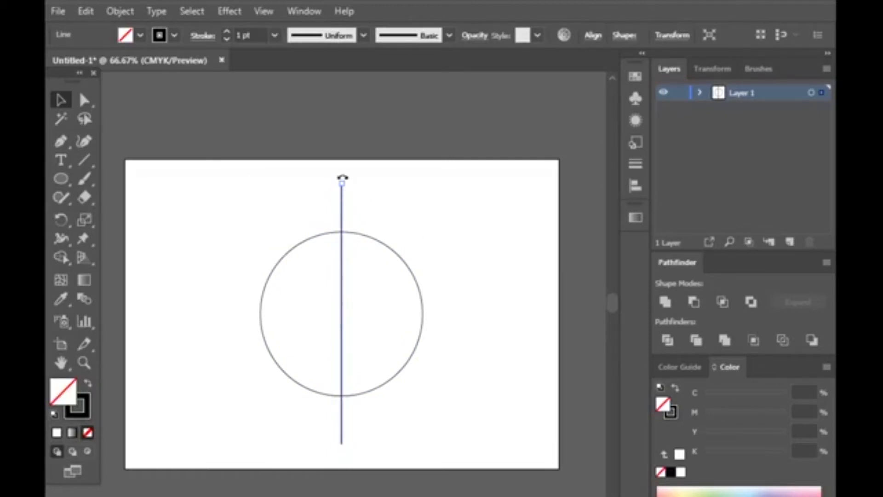
left_click_drag(343, 178, 472, 269)
left_click(343, 213, "shift")
key("ctrl+g")
- Add a copy of the crossed lines rotated 45° to divide the circle into eight equal sectors
left_click_drag(476, 448, 414, 474)
left_click(527, 322)
key("ctrl+minus")
key("ctrl+plus")
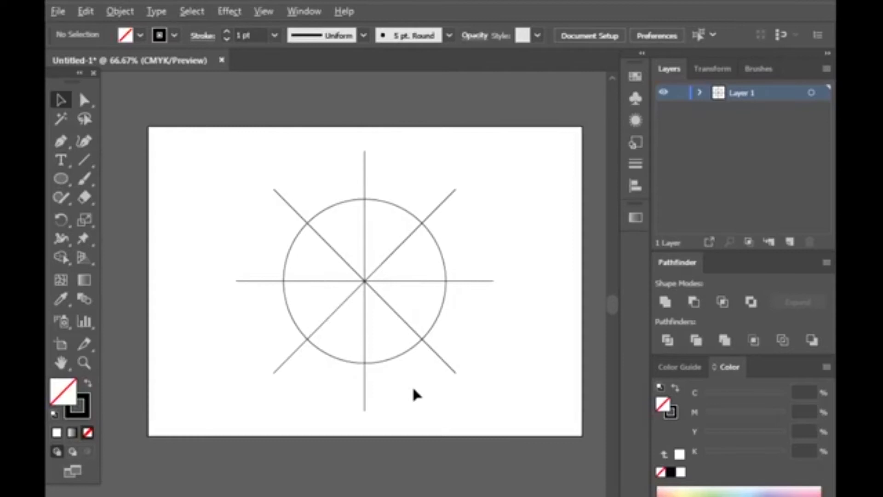
- Split off the circle's sector between the lower vertical line and the lower-right diagonal with the Shape Builder tool
key("ctrl+a")
left_click(63, 259)
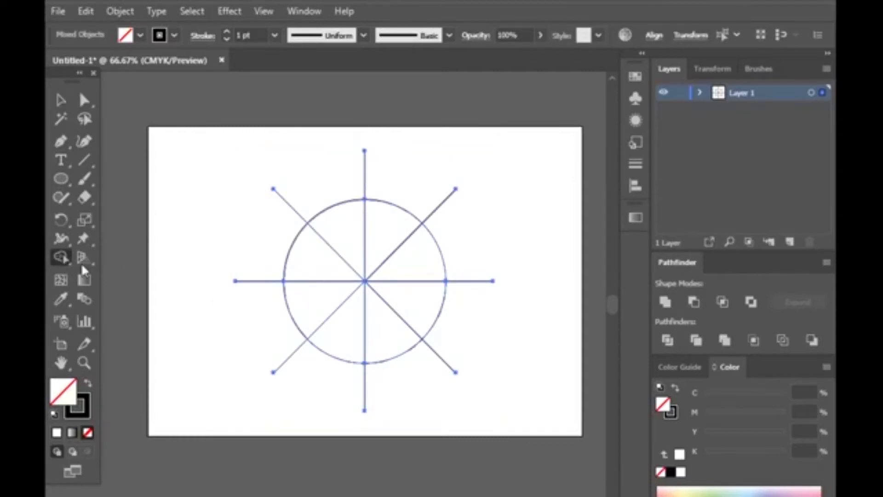
key("v")
left_click(554, 213)
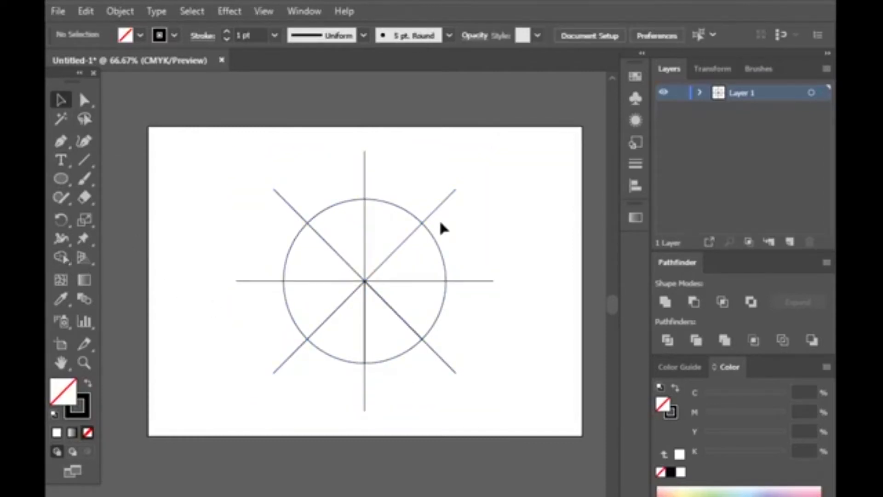
left_click(417, 228)
key("Delete")
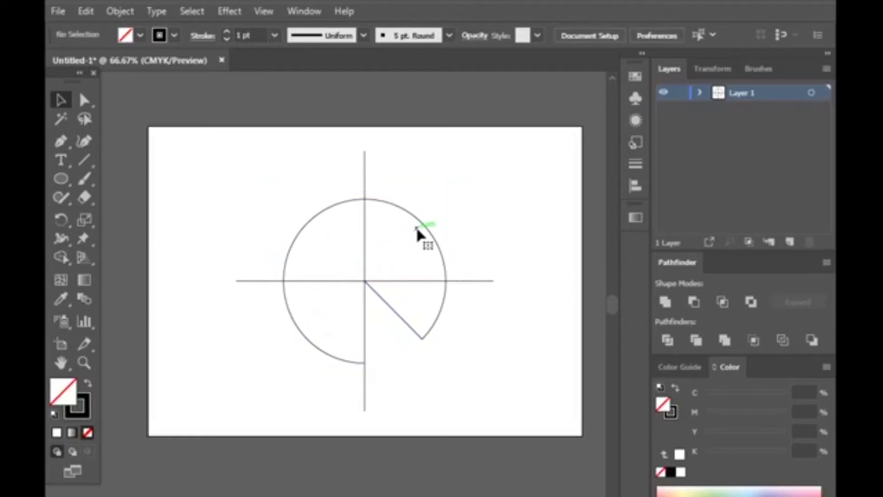
key("ctrl+z")
key("ctrl+a")
left_click(60, 257)
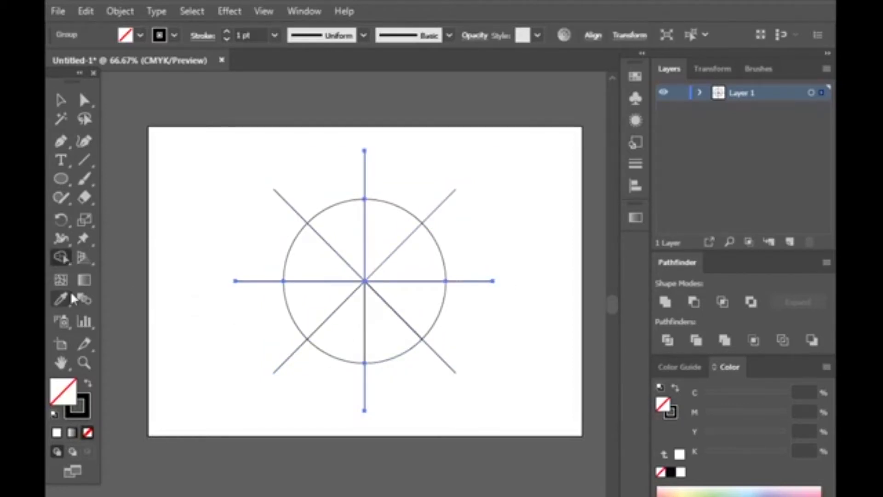
left_click(60, 100)
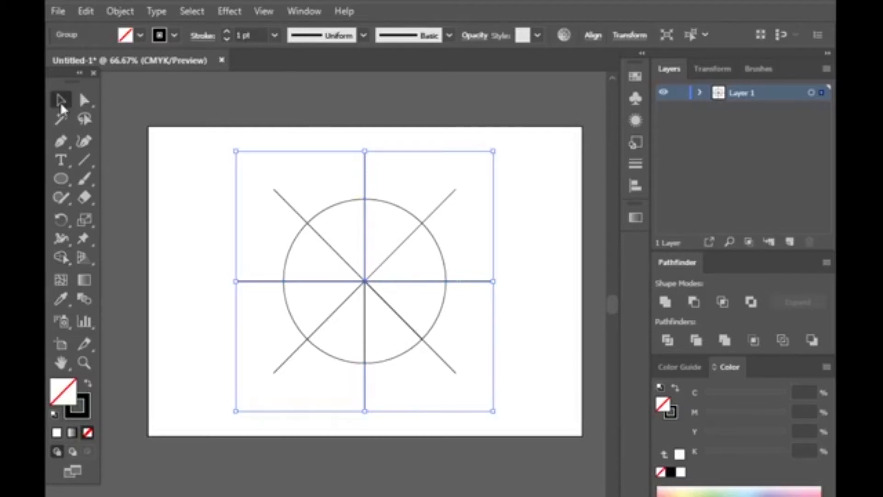
- Move the diagonal lines with the wedge away from the circle, and delete the vertical and horizontal lines
left_click(338, 226)
left_click(410, 218)
left_click(506, 221)
left_click(406, 330)
left_click_drag(398, 353, 550, 286)
left_click(417, 373)
left_click_drag(421, 382, 542, 180)
left_click(422, 331)
left_click(313, 282)
key("Delete")
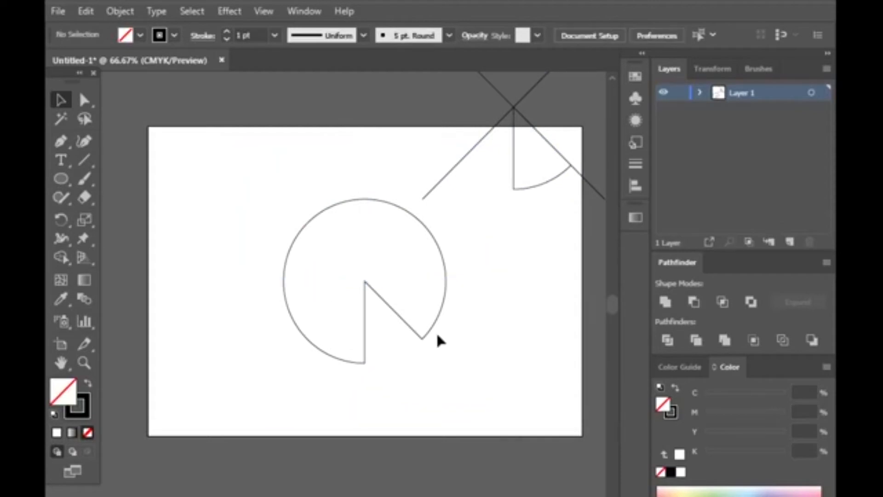
- Move the group of diagonal lines and the wedge down beside the cut circle
scroll(437, 333, "up", 2)
scroll(339, 350, "down", 2)
scroll(426, 268, "up", 1)
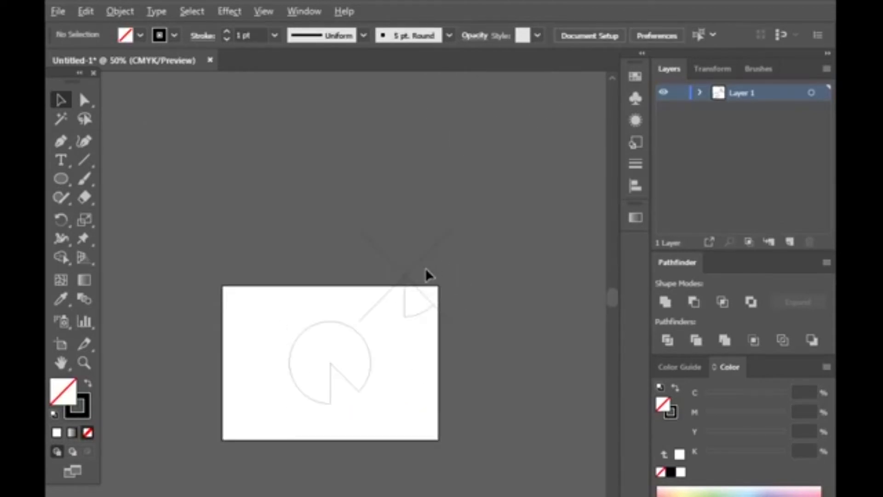
scroll(426, 267, "down", 1)
left_click_drag(331, 394, 317, 368)
scroll(386, 299, "up", 2)
left_click_drag(331, 302, 333, 408)
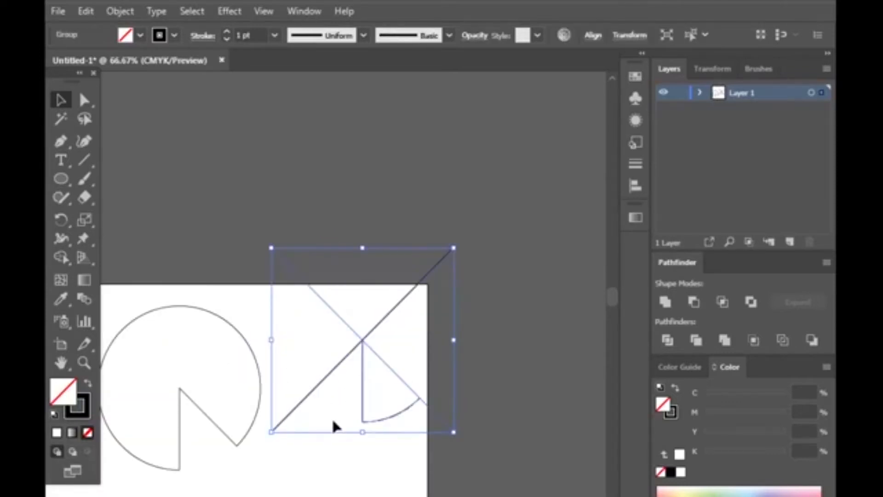
- Delete the leftover diagonal lines around the wedge, keeping only the wedge outline
left_click(309, 465)
left_click(328, 384)
key("Delete")
left_click(335, 313)
key("Delete")
left_click(398, 301)
key("Delete")
- Move the wedge slightly lower and the cut circle slightly closer to it
left_click_drag(390, 416, 377, 457)
left_click_drag(265, 388, 282, 388)
left_click(313, 354)
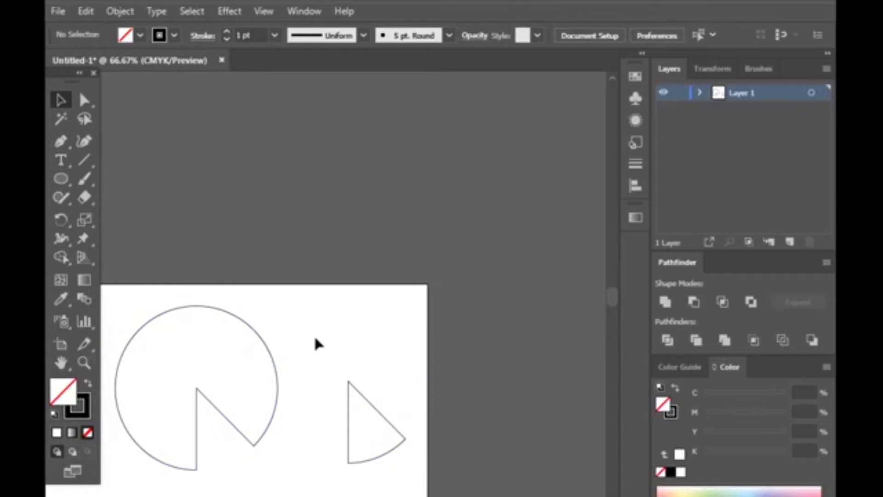
- Fill the cut circle with a radial gradient and remove its stroke
scroll(361, 335, "down", 2)
scroll(311, 351, "up", 1)
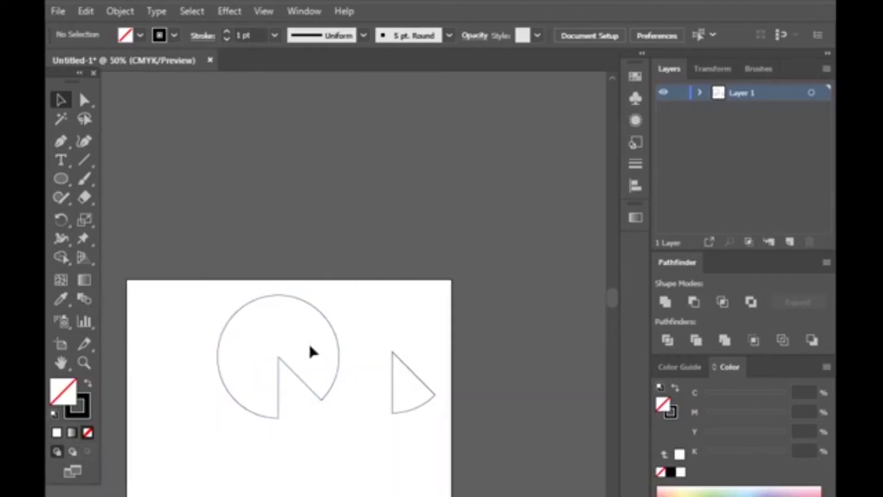
left_click(339, 356)
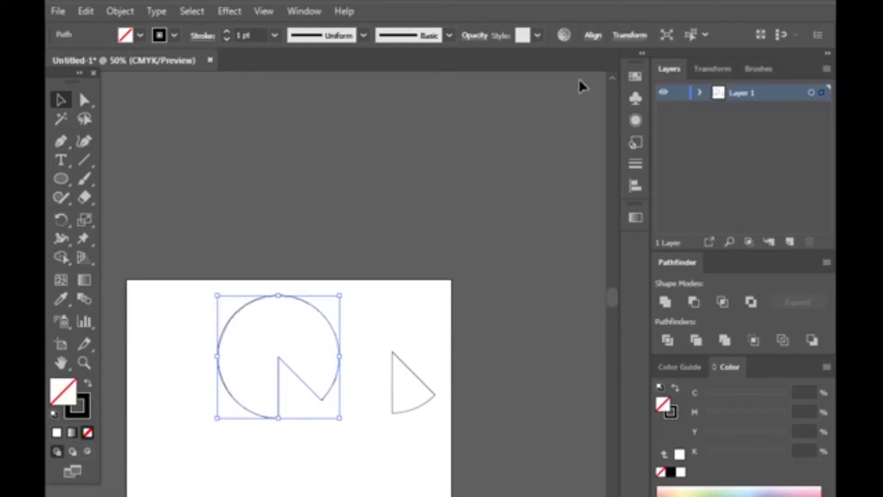
key("ctrl+F9")
left_click(448, 238)
left_click(566, 236)
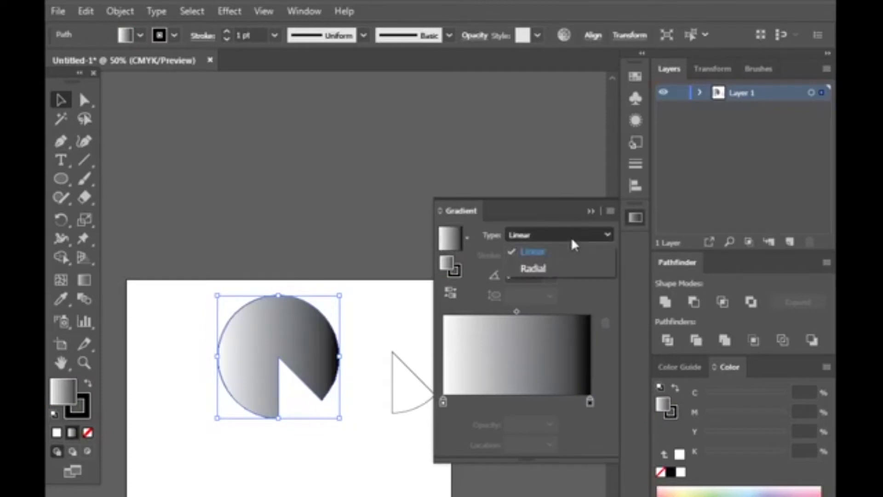
left_click(532, 268)
left_click(589, 401)
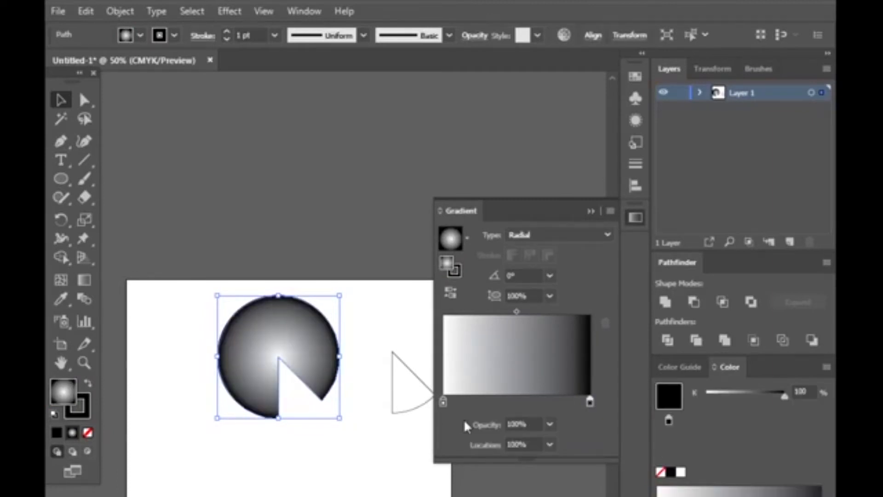
left_click(174, 35)
left_click(55, 61)
- Set the gradient's black end stop to golden yellow #dbab23
double_click(59, 390)
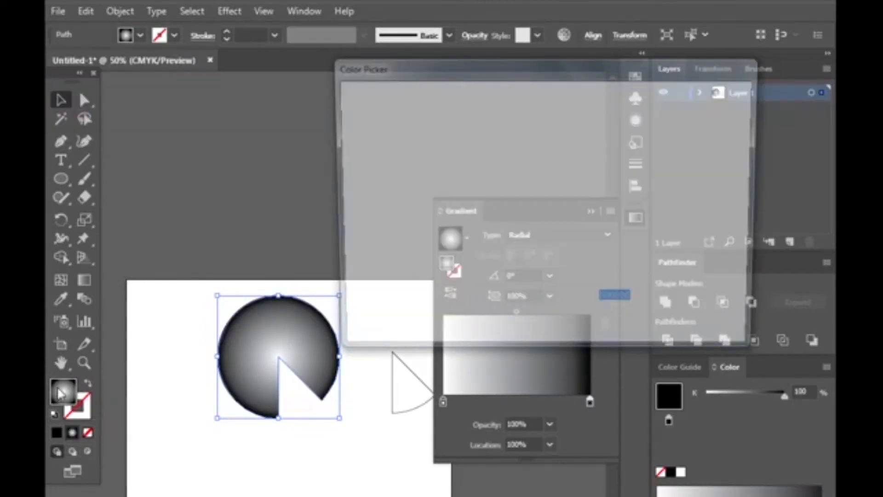
left_click_drag(573, 294, 572, 284)
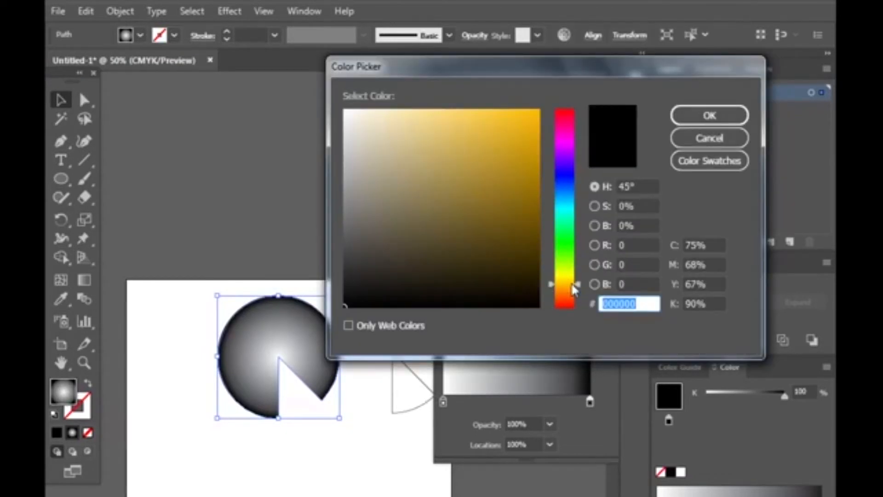
left_click(501, 136)
left_click(508, 137)
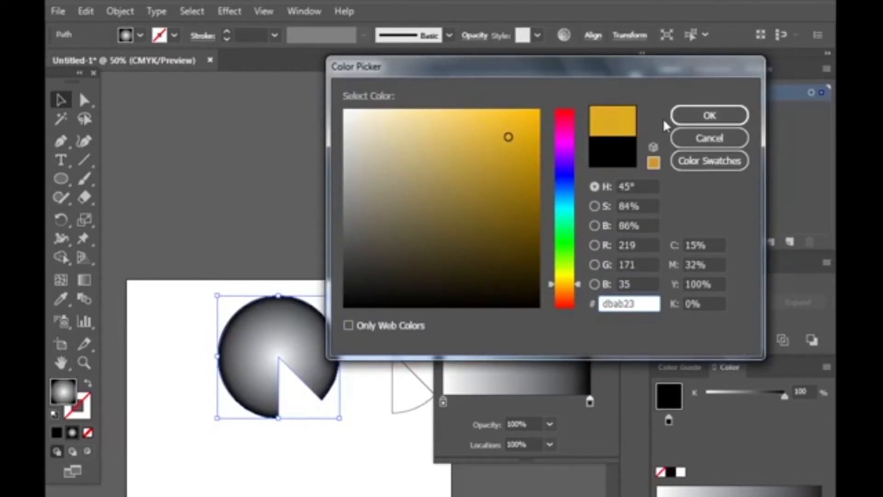
left_click(685, 116)
- Replace the gradient's white starting stop with a cream stop at 0%
left_click(454, 401)
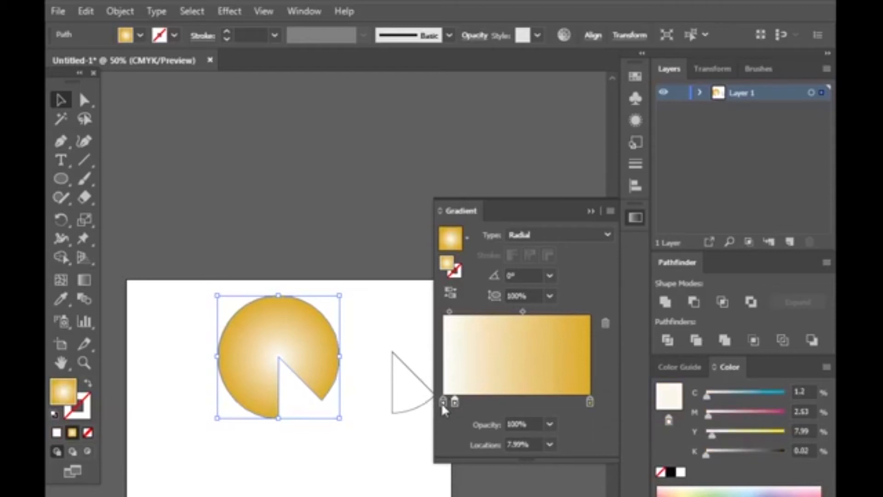
left_click(442, 403)
left_click(605, 324)
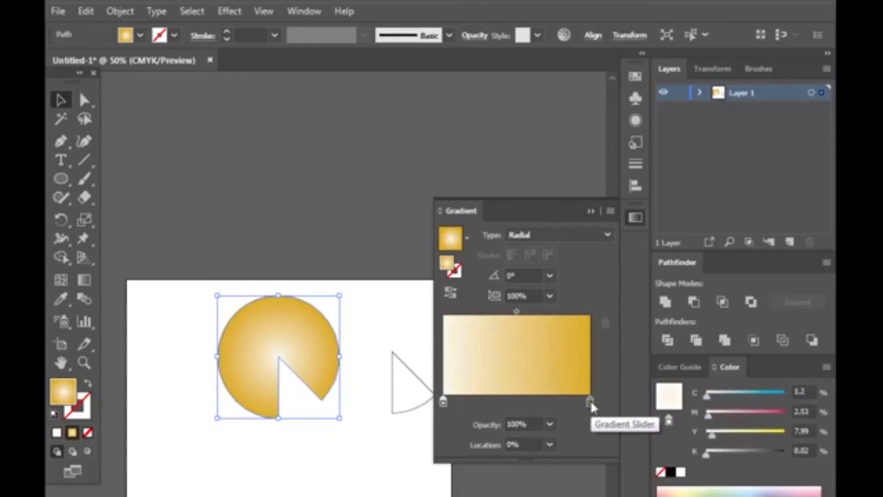
- Duplicate the gold and light stops alternately along the gradient, replacing the middle cream stop with a light gold one at 40.46%
left_click_drag(589, 404, 567, 403)
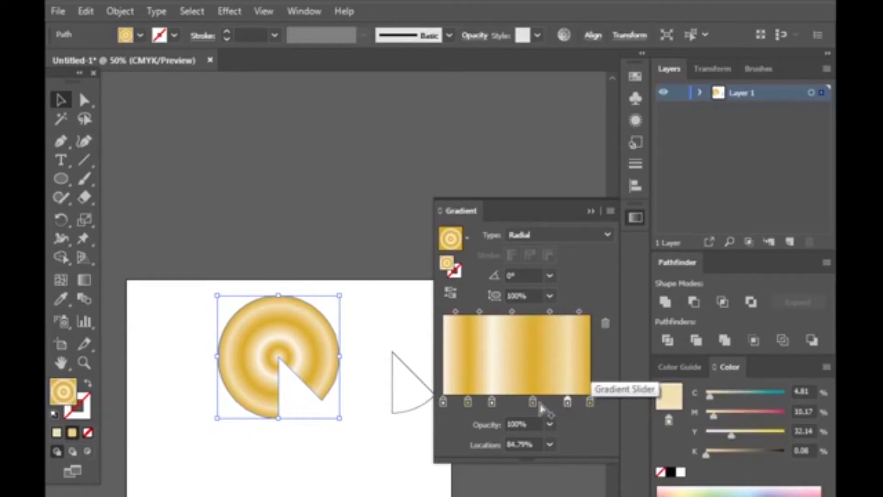
left_click(502, 402)
left_click(491, 402)
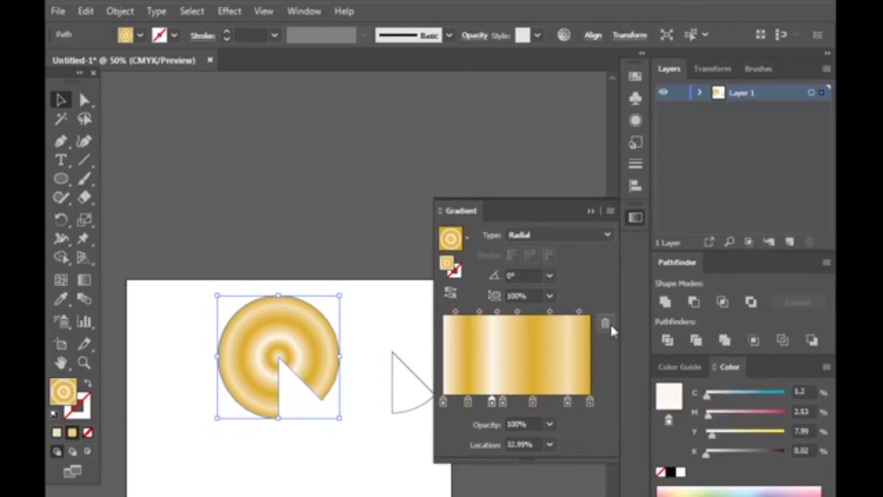
left_click(609, 324)
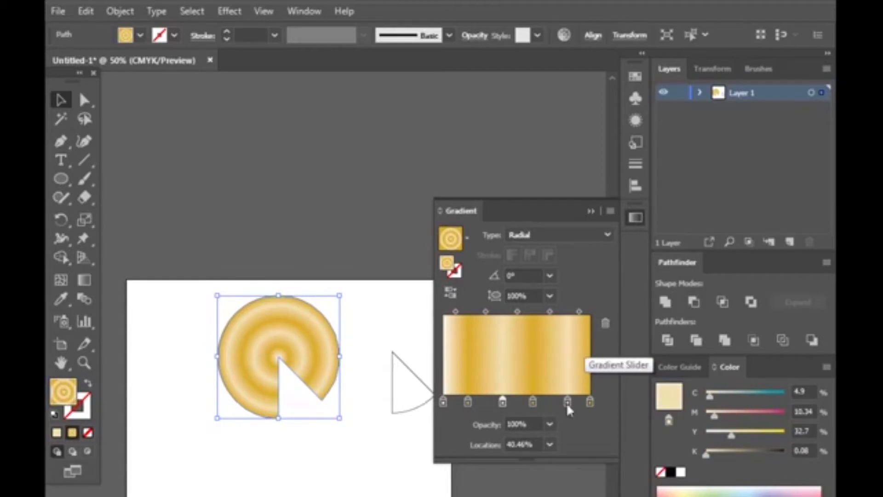
- Even out the spacing of the gradient's light stops, moving the starting cream stop to 1.55%
left_click_drag(567, 404, 563, 404)
left_click_drag(504, 403, 502, 403)
mouse_move(443, 402)
left_mouse_down()
mouse_move(470, 402)
mouse_move(445, 403)
left_mouse_up()
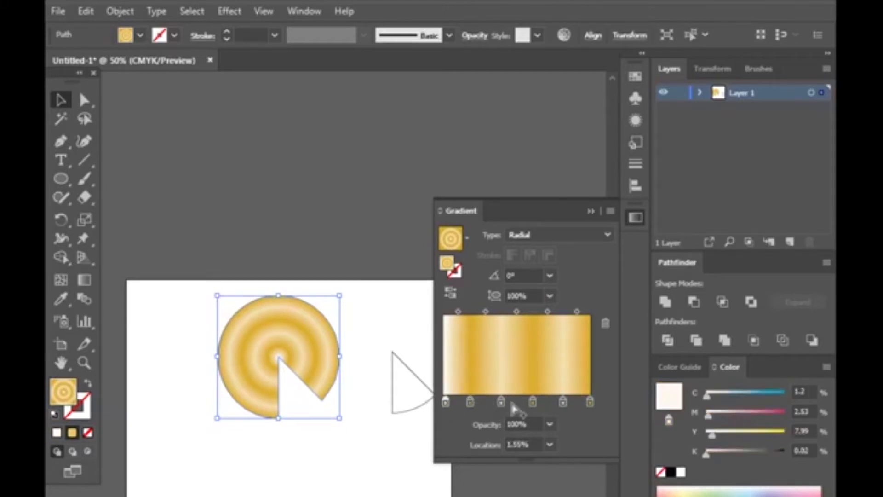
left_click(562, 401)
- Set the gradient's gold end stop to 13% cyan and 7% black
left_click(590, 401)
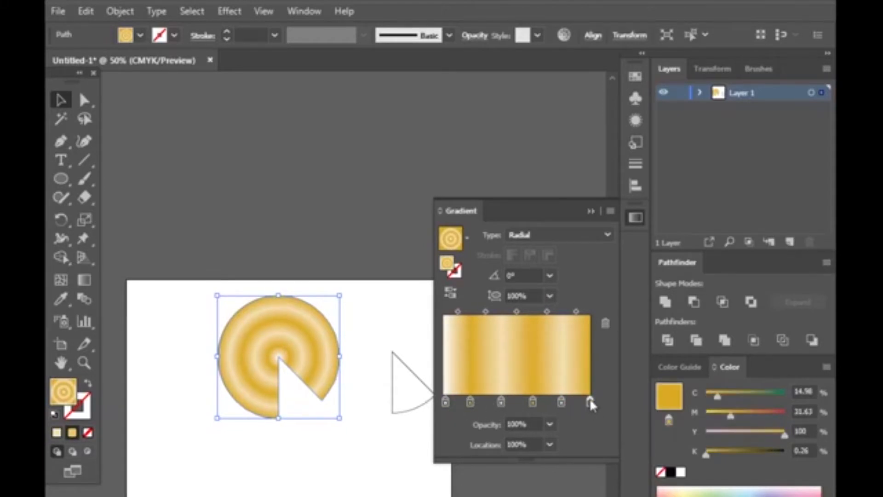
left_click_drag(716, 399, 715, 396)
left_click_drag(708, 454, 710, 453)
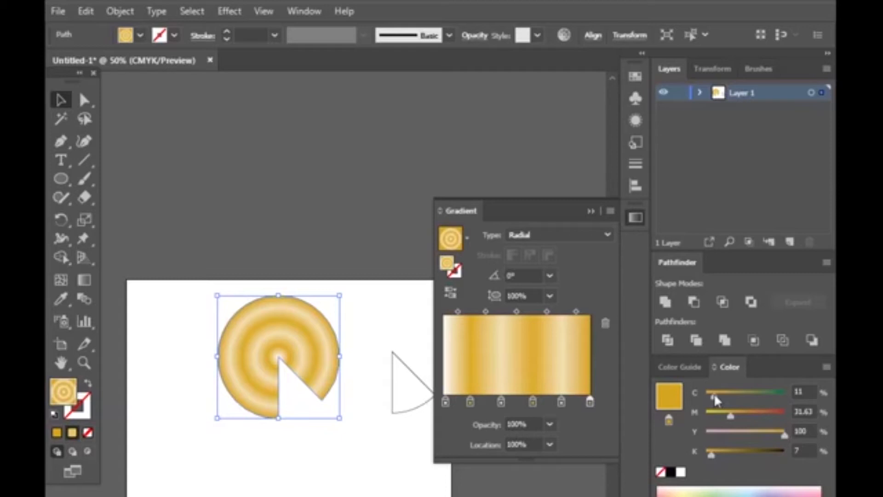
left_click_drag(714, 393, 716, 393)
left_click(359, 438)
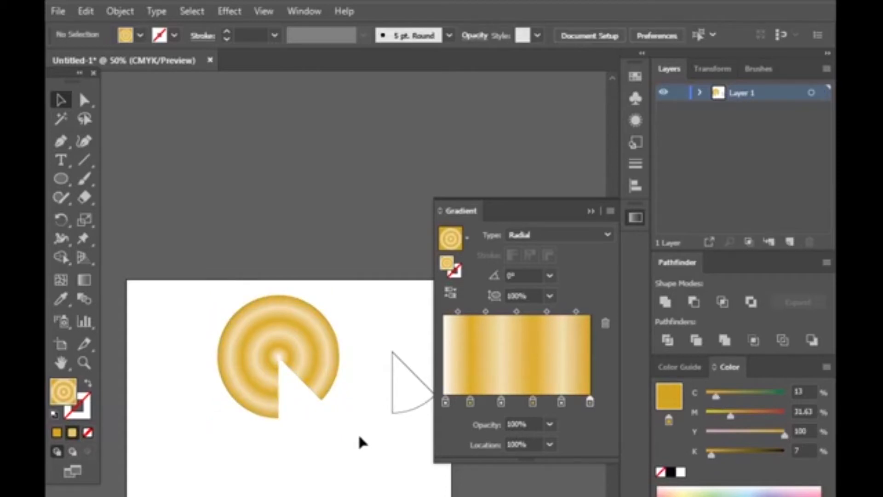
- Lower the end stop's cyan to 7% on the cut circle's gradient
scroll(260, 356, "up", 2)
scroll(260, 357, "up", 2)
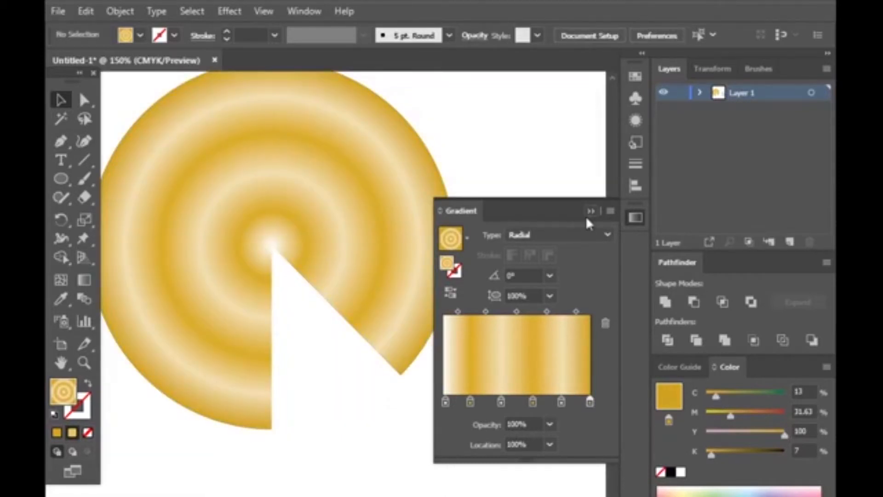
left_click(363, 276)
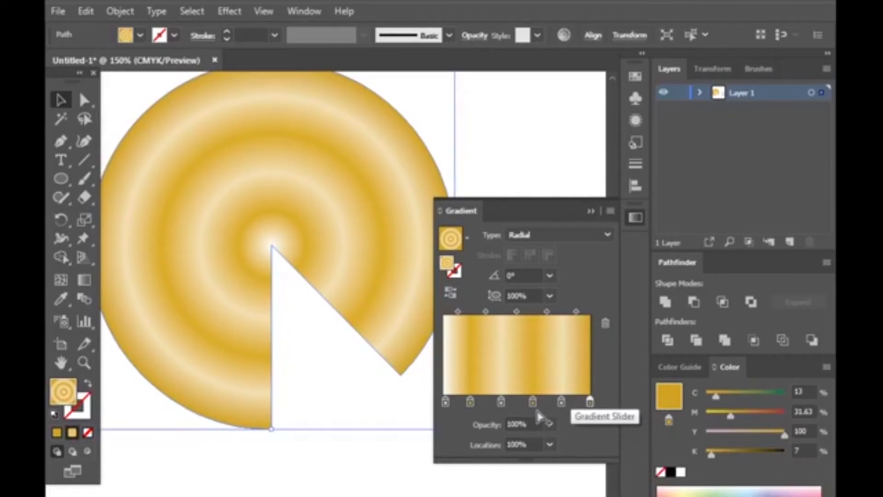
left_click_drag(720, 397, 709, 396)
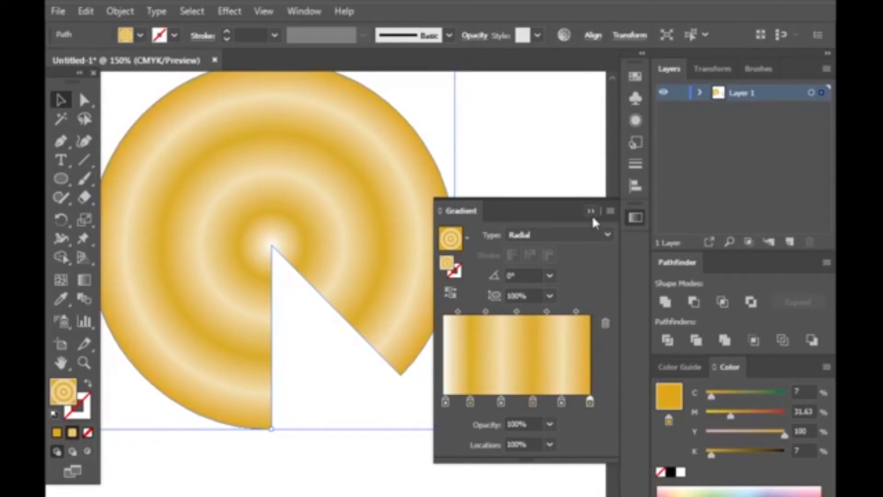
left_click(519, 166)
- Start an Inner Glow effect on the cut circle, using Normal mode and a dark gold colour (#c2852b)
left_click(377, 254)
scroll(361, 290, "down", 1)
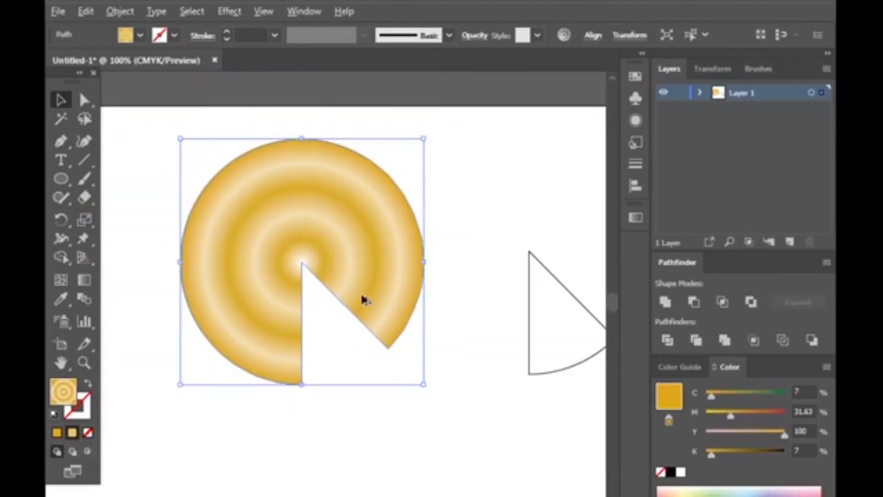
left_click(229, 12)
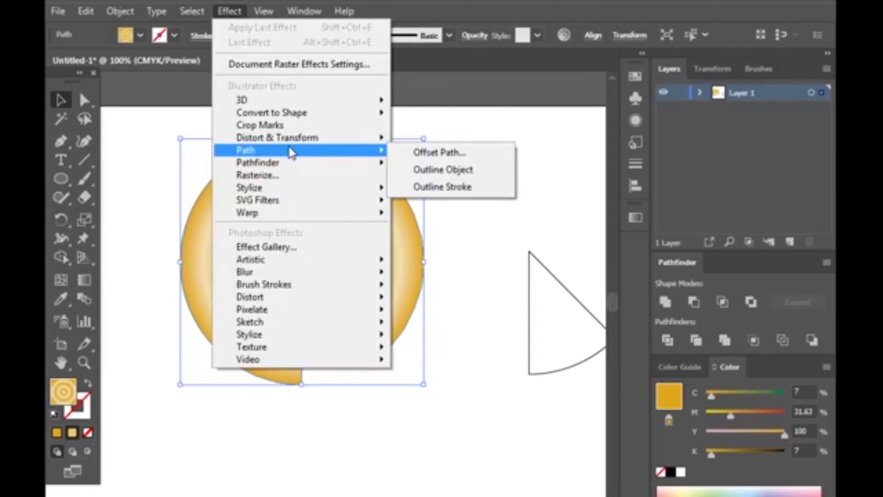
mouse_move(288, 189)
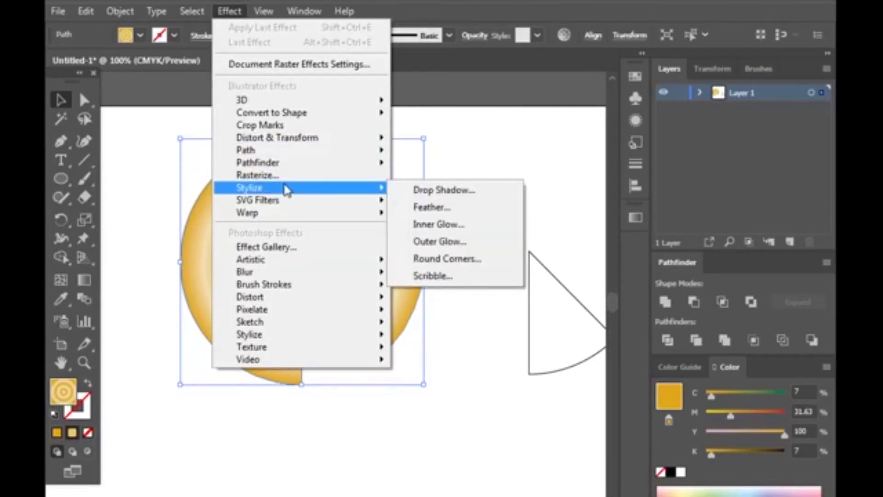
left_click(438, 224)
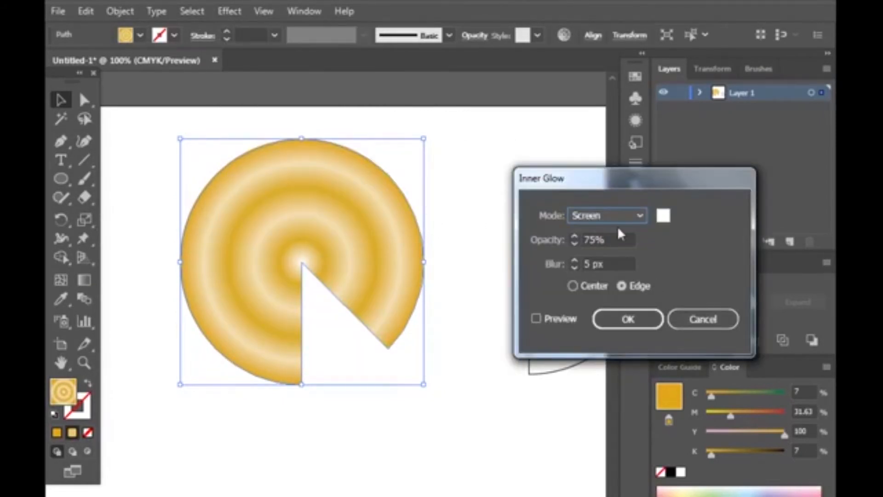
left_click(664, 215)
left_click(570, 286)
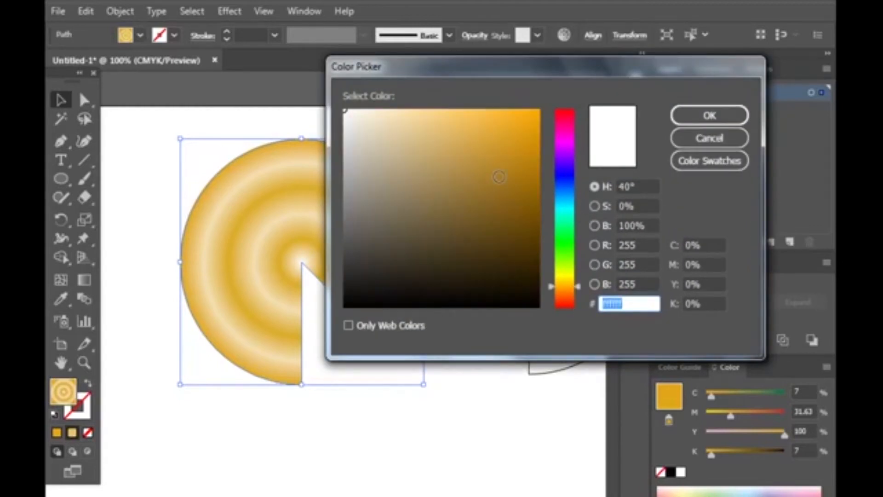
left_click(534, 154)
key("Return")
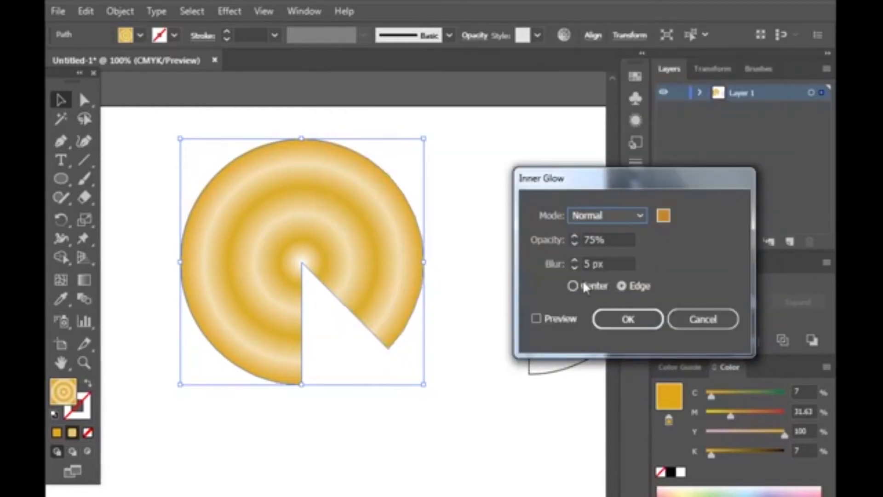
- Set the cut circle's Inner Glow to 92% opacity and 16 px blur with preview on, and apply it
left_click(574, 237)
left_click(574, 236)
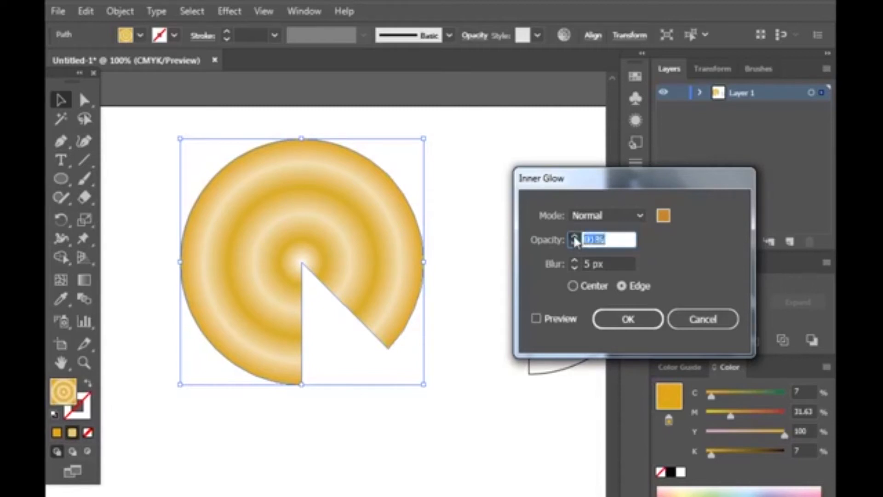
left_click(535, 322)
left_click(575, 263)
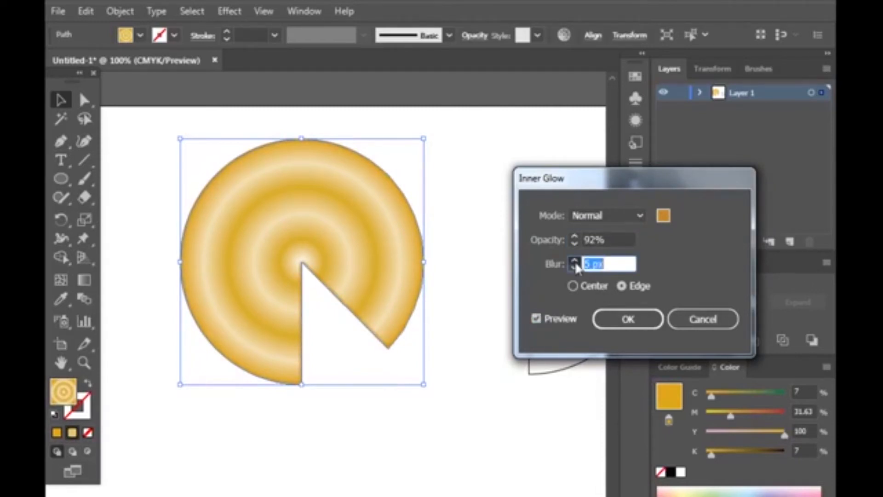
left_click(575, 260)
left_click(574, 260)
left_click(575, 260)
left_click(574, 261)
left_click(575, 260)
left_click(574, 261)
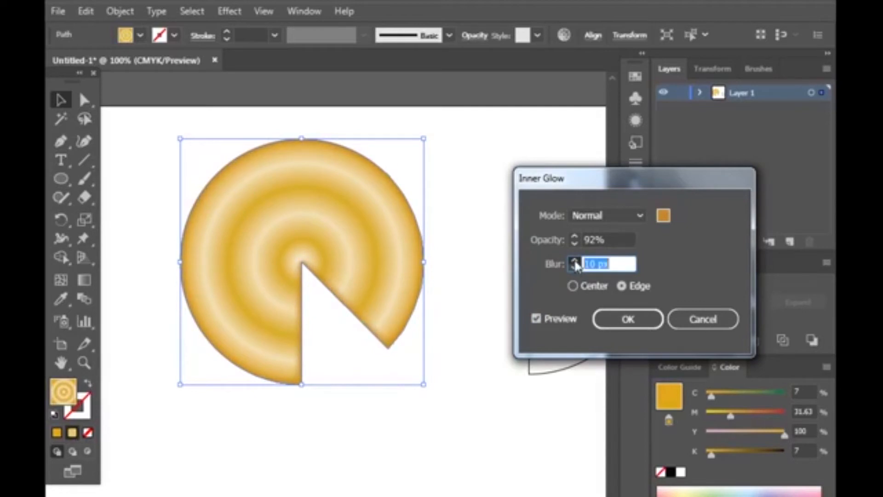
left_click(574, 261)
left_click(574, 260)
left_click(574, 260)
left_click(575, 260)
left_click(574, 261)
left_click(615, 318)
left_click(339, 321)
scroll(339, 321, "up", 3)
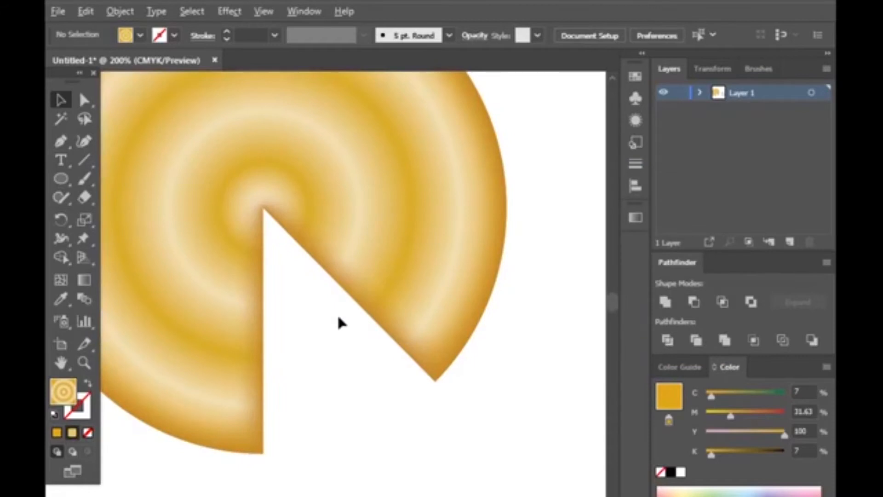
scroll(420, 315, "down", 1)
- Edit the cut circle's Inner Glow to 90% opacity and 20 px blur
left_click(462, 325)
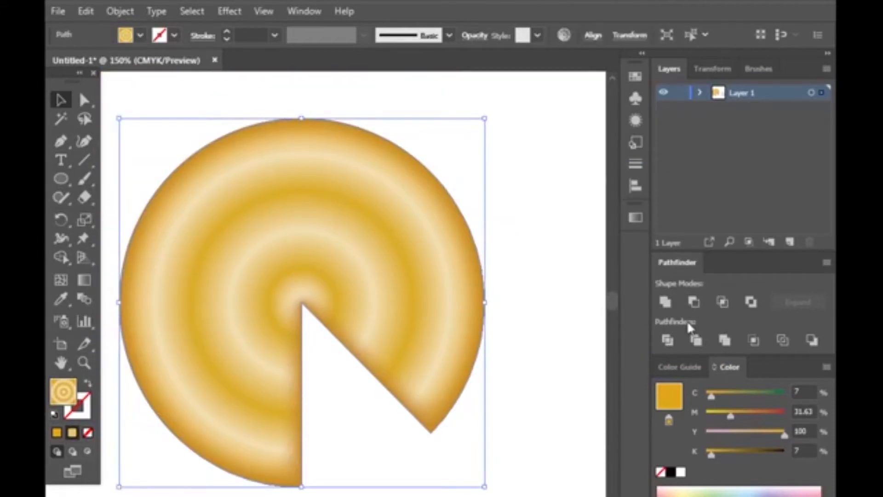
left_click(634, 218)
left_click(634, 217)
left_click(638, 123)
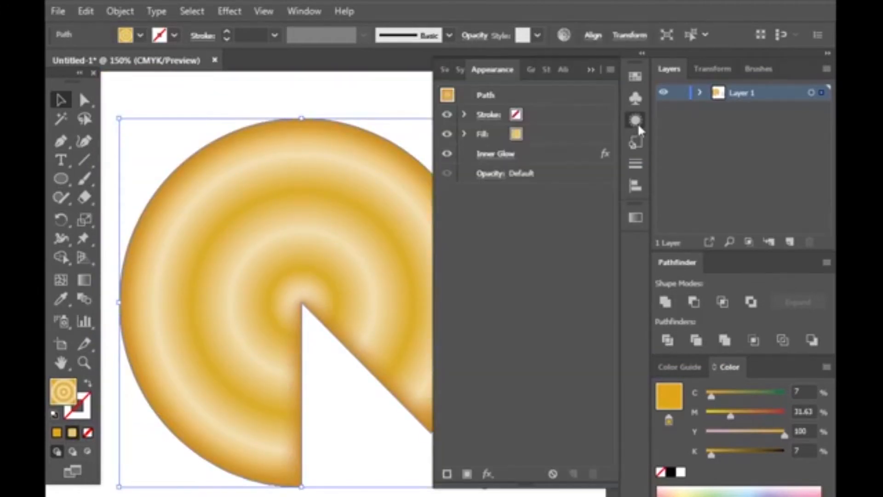
left_click(496, 154)
left_click(574, 244)
left_click(574, 244)
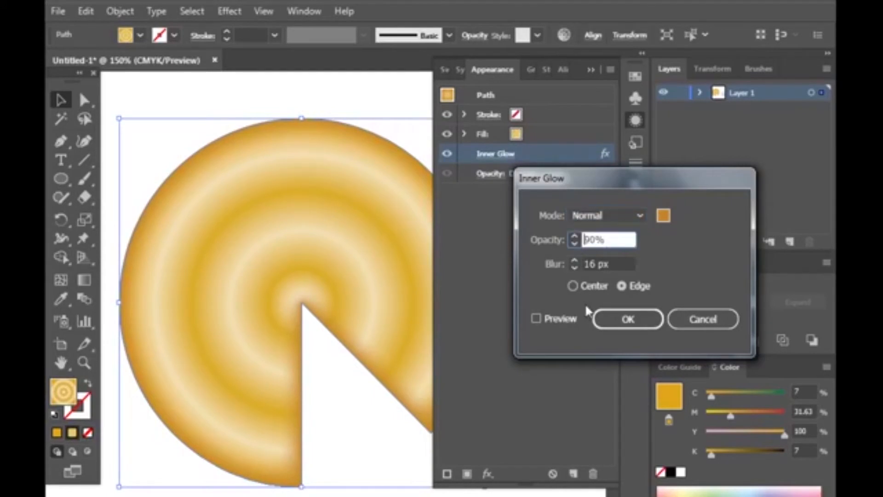
left_click(574, 260)
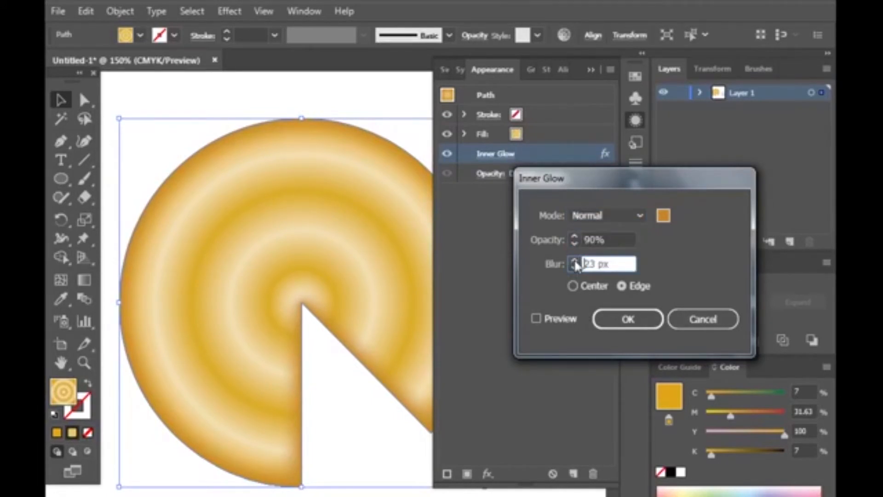
left_click(536, 319)
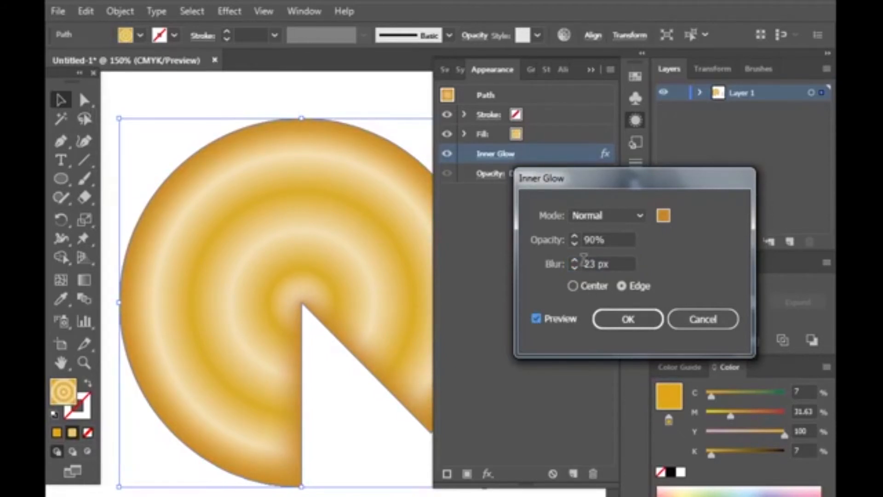
left_click(575, 267)
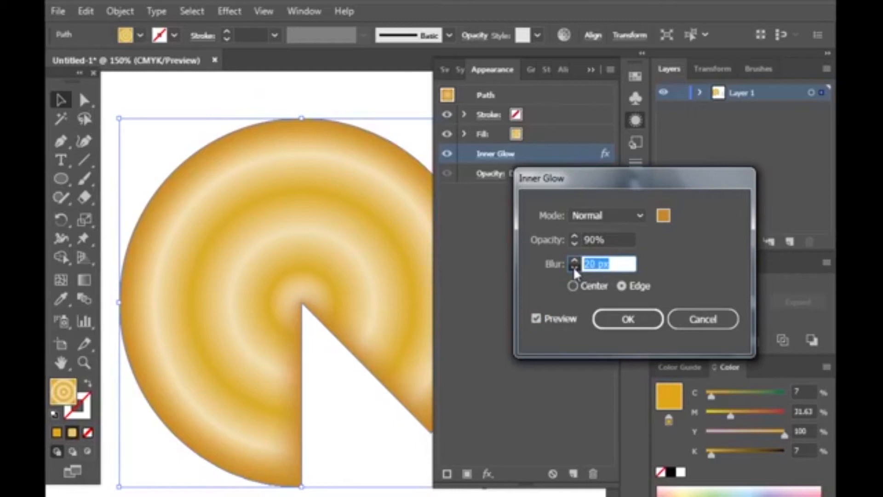
left_click(574, 267)
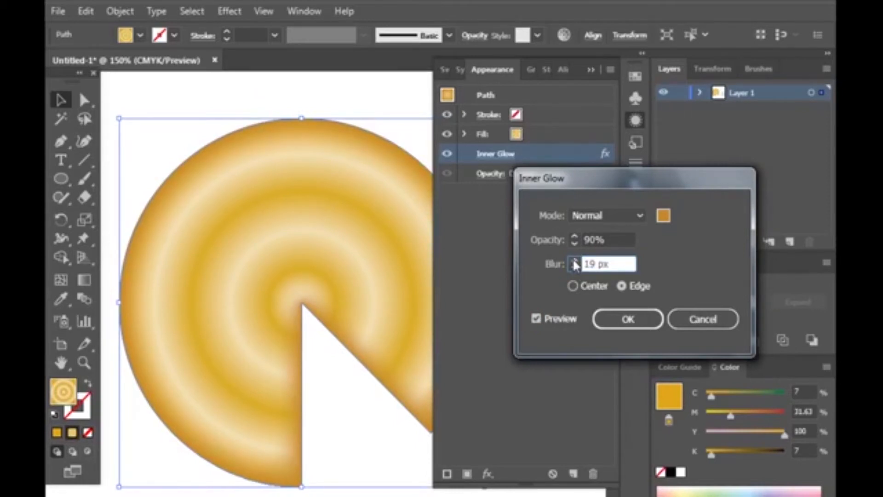
left_click(634, 323)
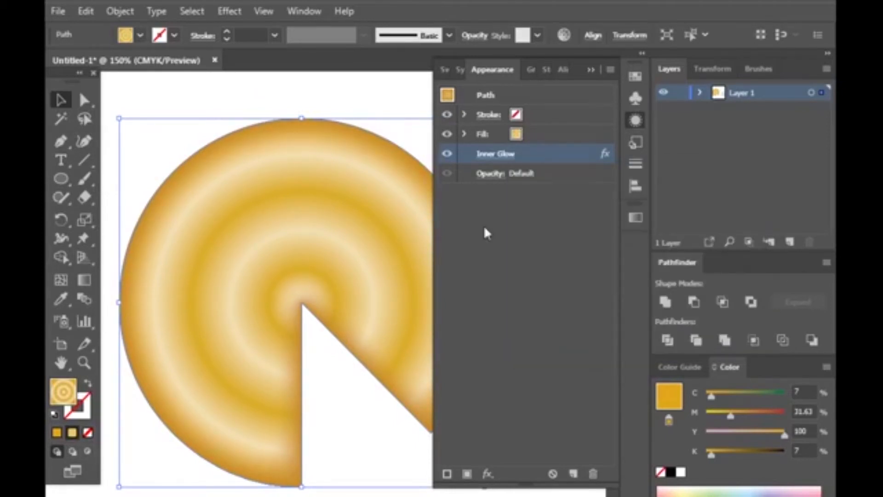
left_click(363, 310)
scroll(219, 339, "down", 3)
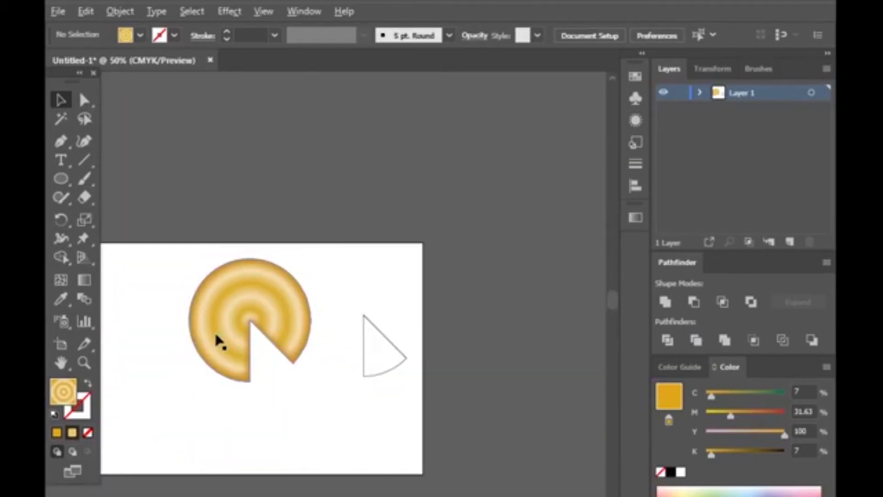
- Lower the cyan of the cut circle's gold gradient stops to 10% at location 18.56% and 12% at 60.82%
scroll(286, 325, "up", 3)
left_click(304, 325)
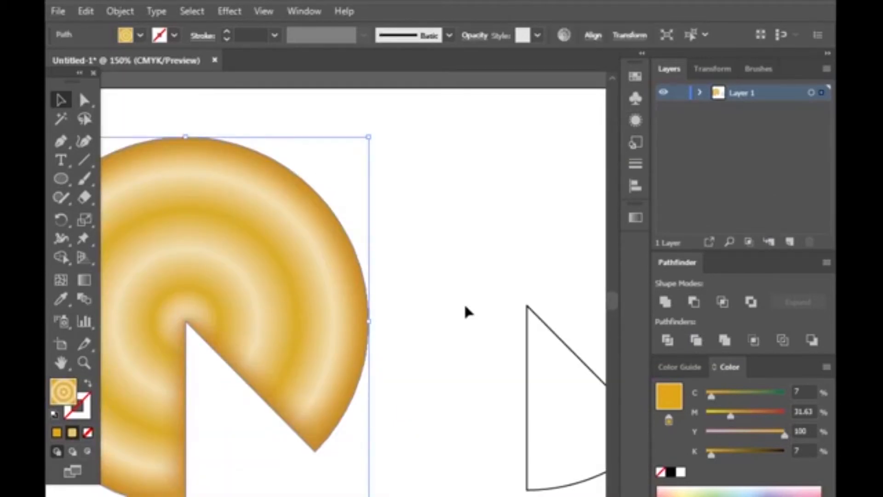
left_click(636, 218)
left_click(532, 401)
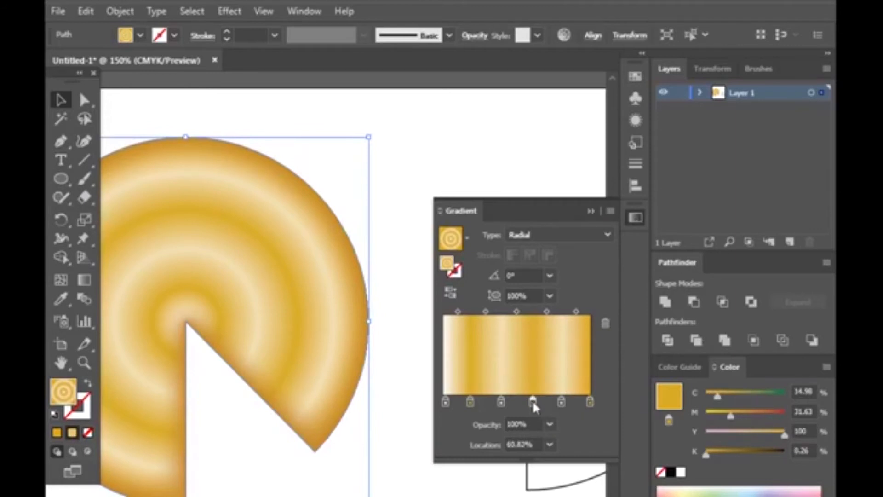
left_click(469, 401)
left_click_drag(719, 396, 713, 396)
left_click(482, 481)
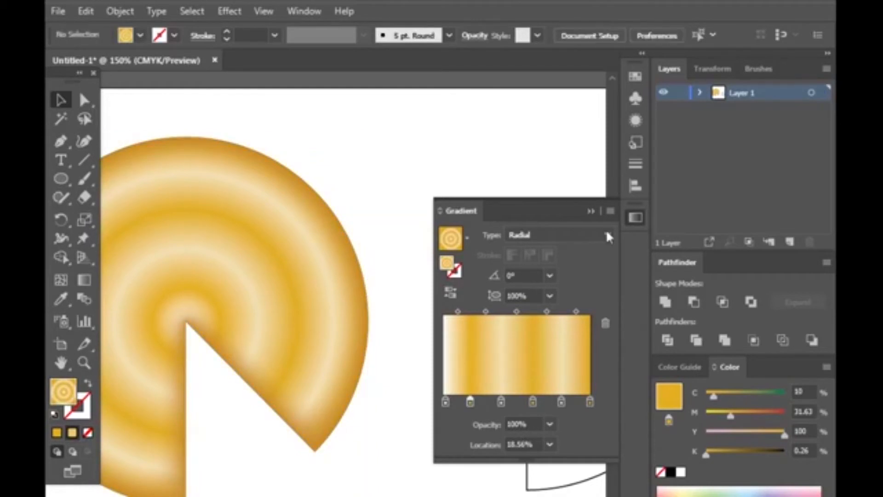
left_click(591, 211)
- Compare the colour values of the two inner gold stops in the cut circle's gradient
left_click(328, 336)
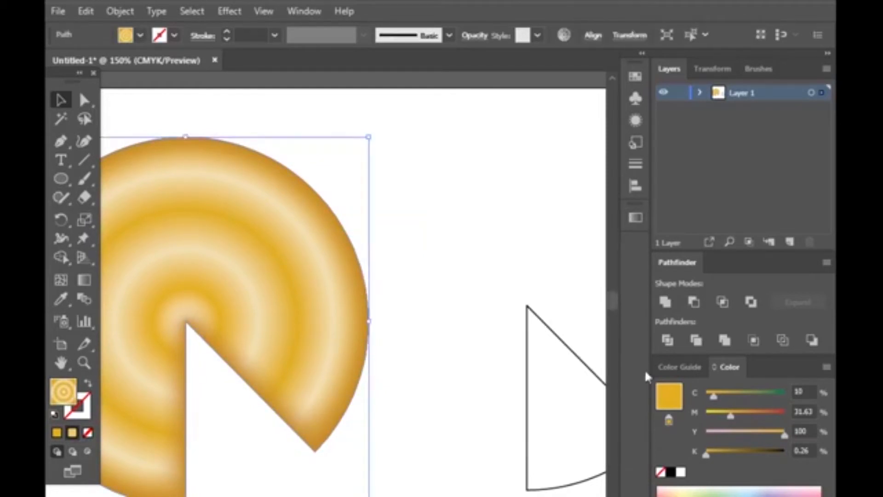
left_click(639, 219)
left_click(532, 403)
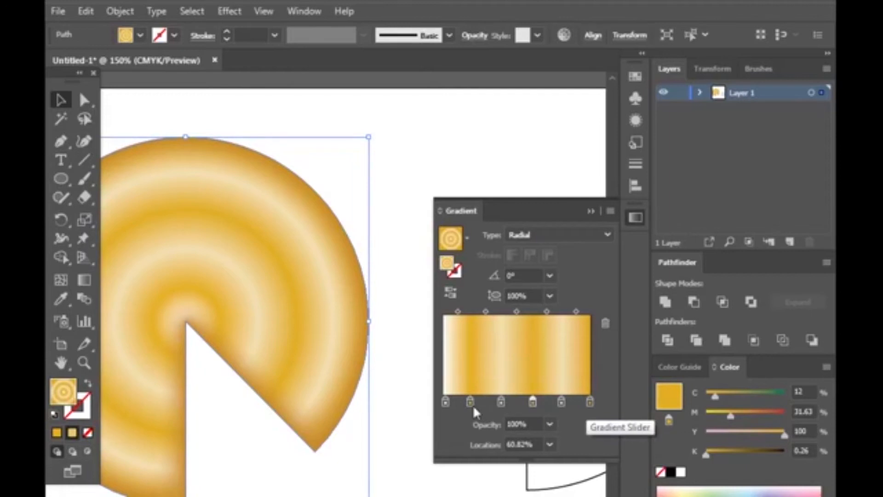
left_click(471, 405)
left_click(591, 211)
left_click(429, 333)
scroll(428, 333, "down", 2)
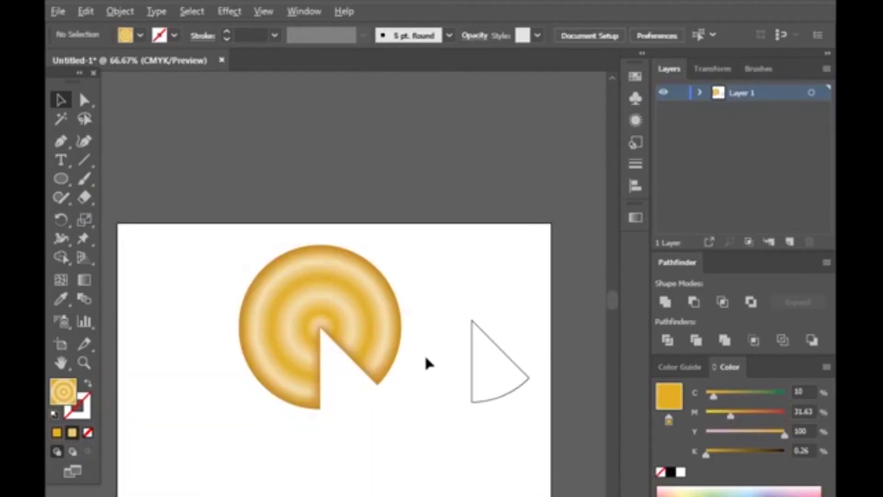
- Change the colour of the cut circle's Inner Glow to a brighter orange
scroll(423, 353, "up", 2)
left_click(412, 330)
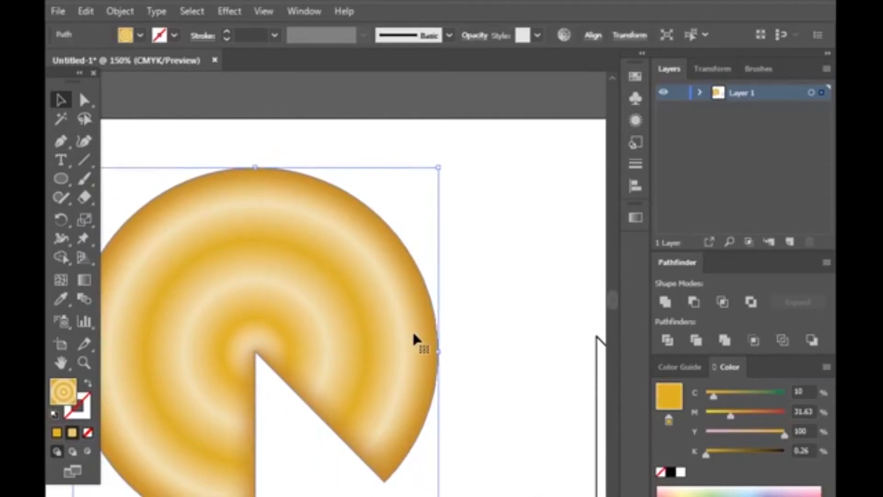
left_click(635, 121)
left_click(496, 153)
left_click(536, 318)
left_click(663, 215)
left_click(492, 145)
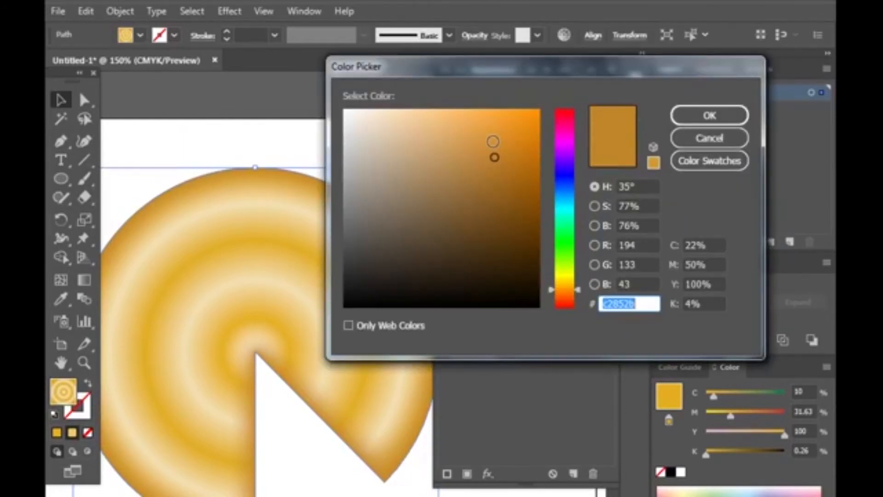
left_click(704, 121)
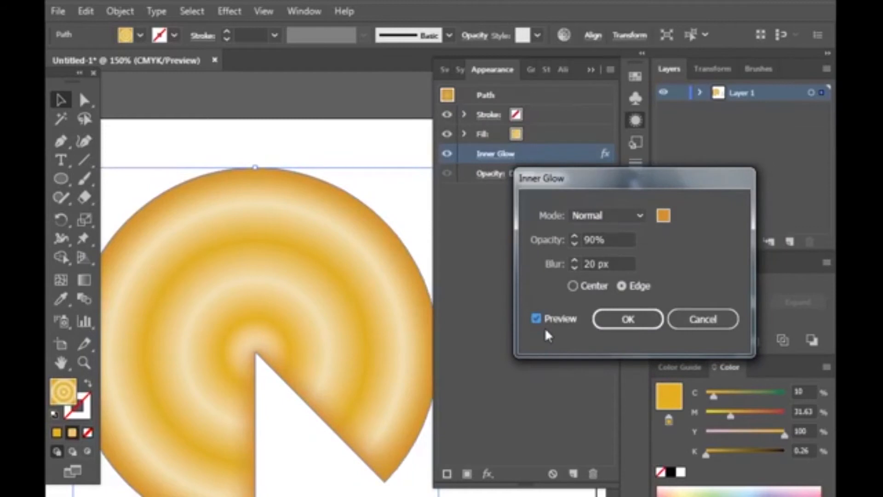
key("Return")
key("ctrl+shift+a")
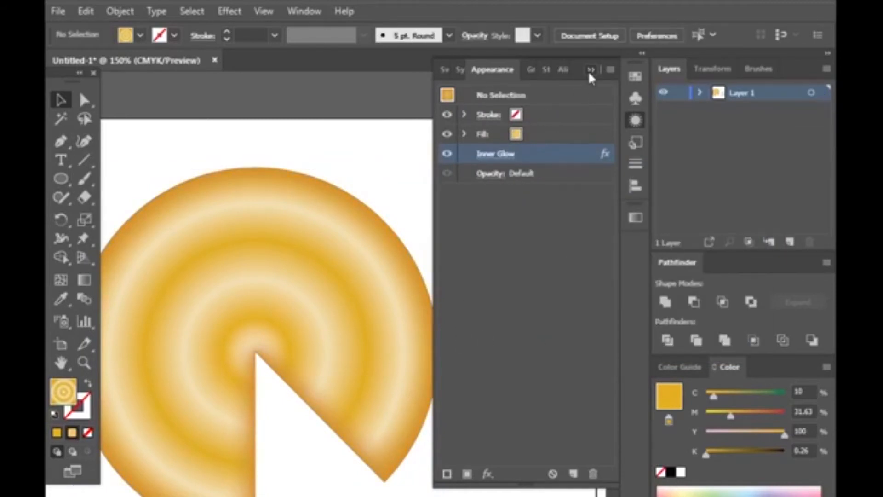
left_click(591, 69)
- Copy the cut circle's gold radial fill and strokeless look onto the outlined wedge with the Eyedropper
scroll(317, 363, "down", 2)
left_click(483, 419)
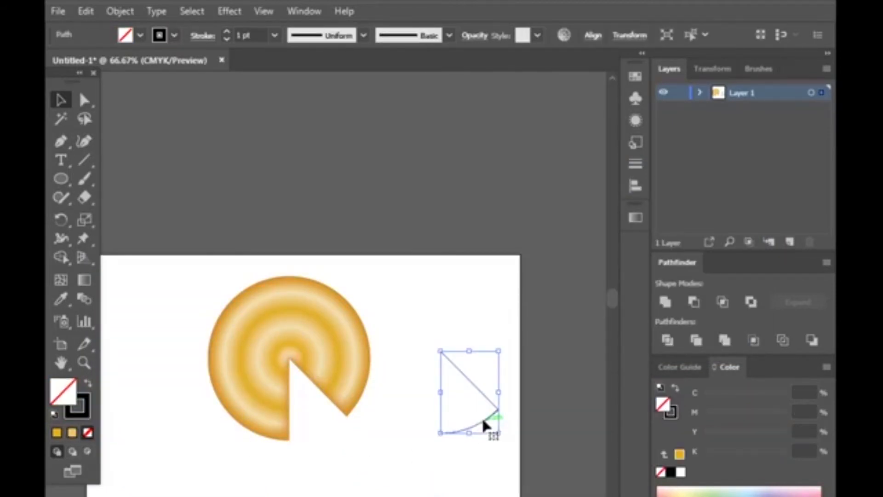
left_click(62, 298)
left_click(241, 322)
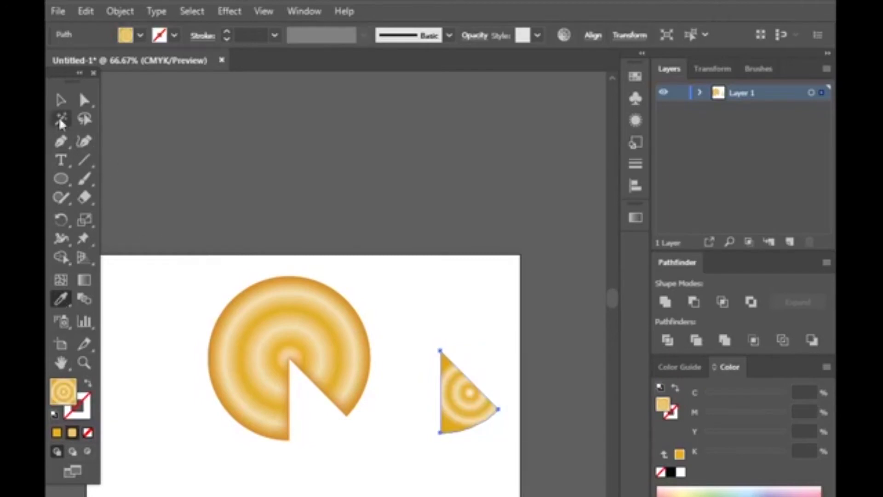
left_click(62, 101)
- Enlarge the wedge's radial gradient with the Gradient tool and centre it near the wedge's tip
key("g")
mouse_move(487, 397)
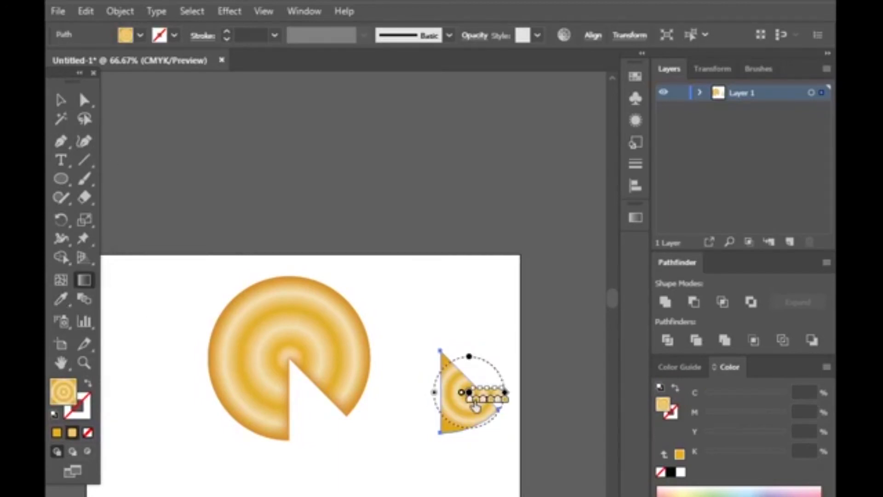
scroll(495, 403, "up", 2)
mouse_move(460, 349)
left_mouse_down()
mouse_move(403, 288)
mouse_move(547, 285)
mouse_move(521, 285)
left_mouse_up()
left_click_drag(521, 283, 509, 283)
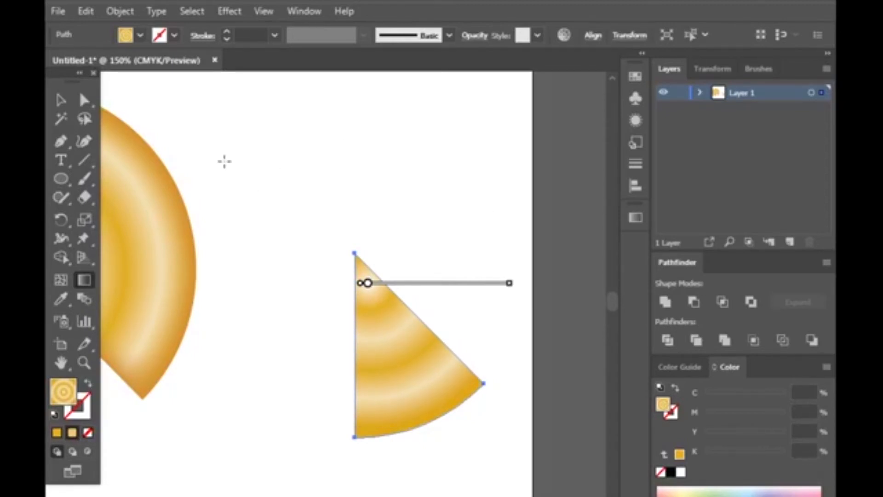
key("v")
left_click(304, 201)
key("ctrl+minus")
key("ctrl+minus")
key("ctrl+minus")
key("ctrl+equal")
key("ctrl+equal")
left_click(371, 331)
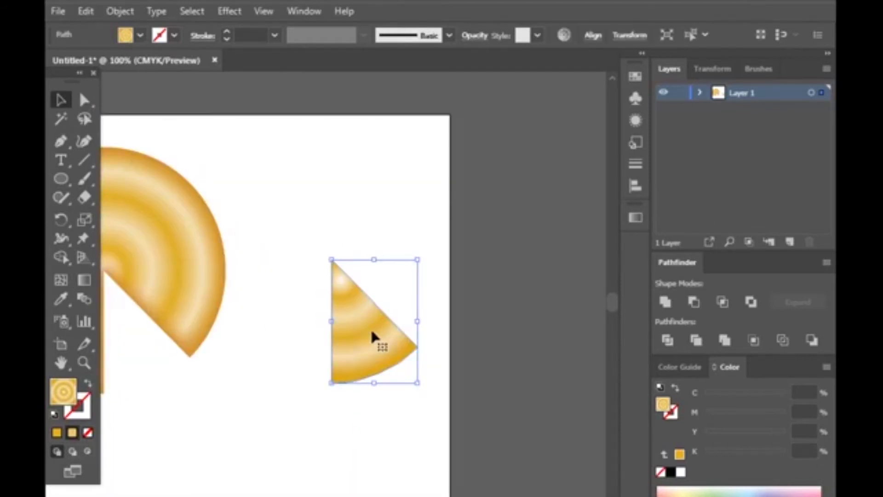
left_click(275, 206)
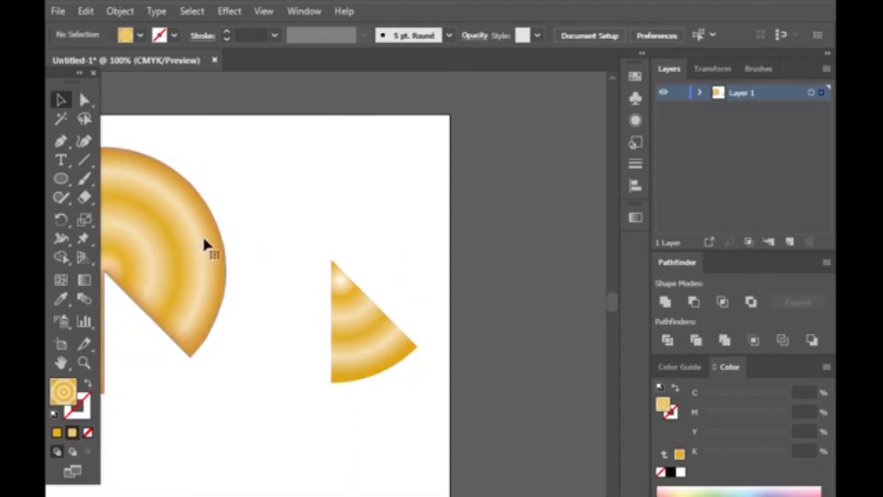
- Check the Inner Glow settings applied to the cut circle
left_click(203, 236)
left_click(636, 120)
left_click(501, 154)
left_click(624, 318)
left_click(394, 211)
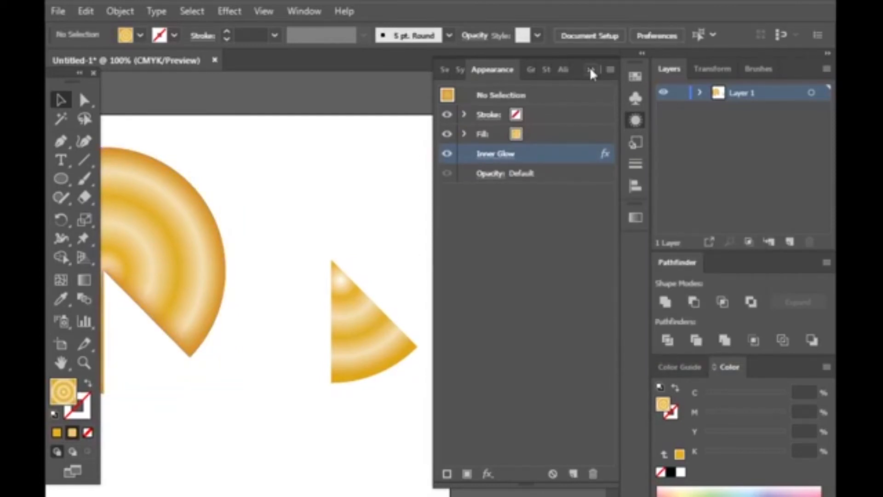
left_click(590, 67)
- Add an Inner Glow effect in Normal mode to the wedge with an 8 px blur, previewing the result
left_click(371, 326)
left_click(230, 11)
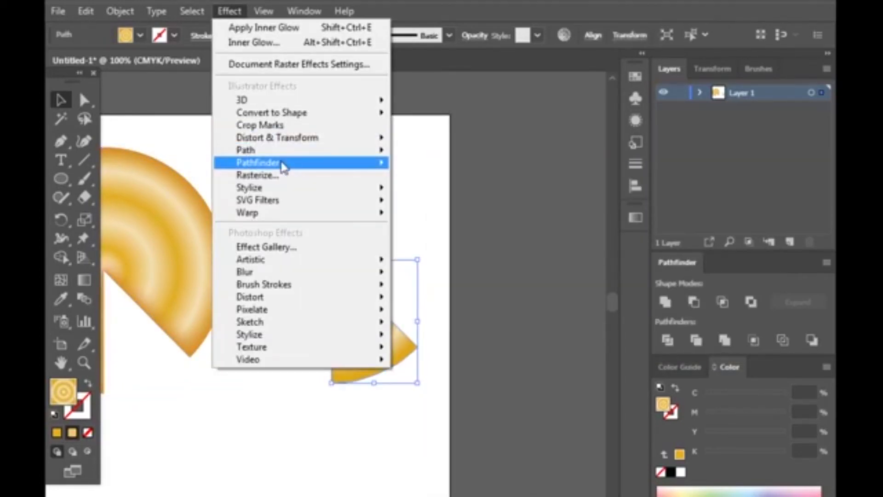
mouse_move(292, 191)
left_click(435, 222)
left_click(536, 319)
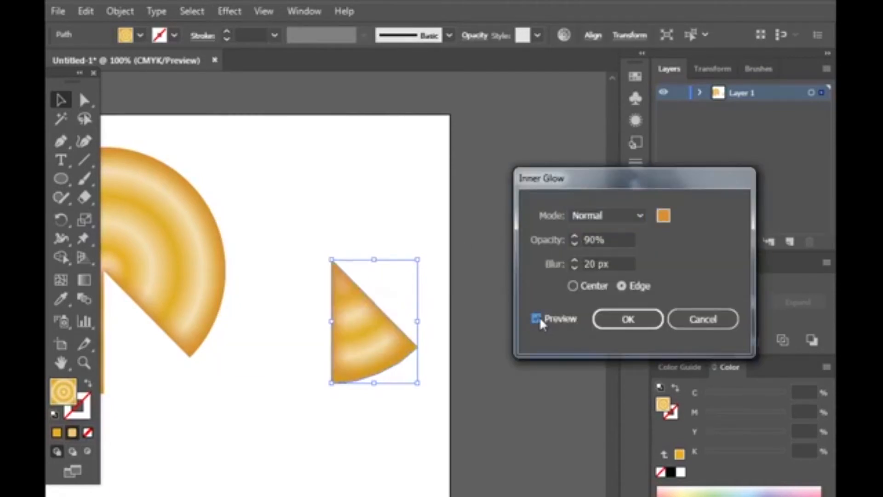
left_click(573, 267)
left_click(572, 267)
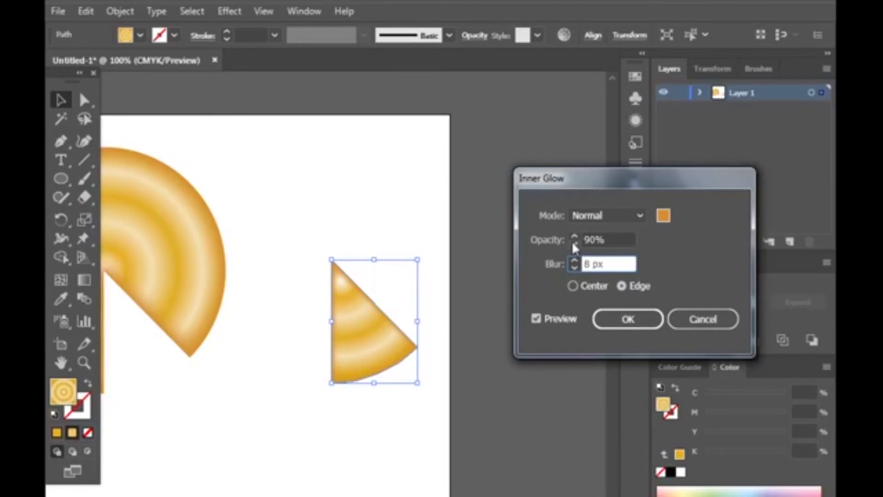
- Fine-tune the wedge's Inner Glow to 82% opacity and an 8 px blur, and apply it
left_click(573, 244)
left_click(573, 243)
left_click(574, 244)
left_click(574, 243)
left_click(574, 261)
left_click(574, 261)
left_click(574, 237)
left_click(574, 238)
left_click(574, 238)
left_click(574, 238)
left_click(574, 237)
left_click(572, 267)
left_click(573, 267)
left_click(573, 267)
left_click(573, 267)
left_click(574, 260)
left_click(574, 261)
left_click(574, 244)
left_click(574, 243)
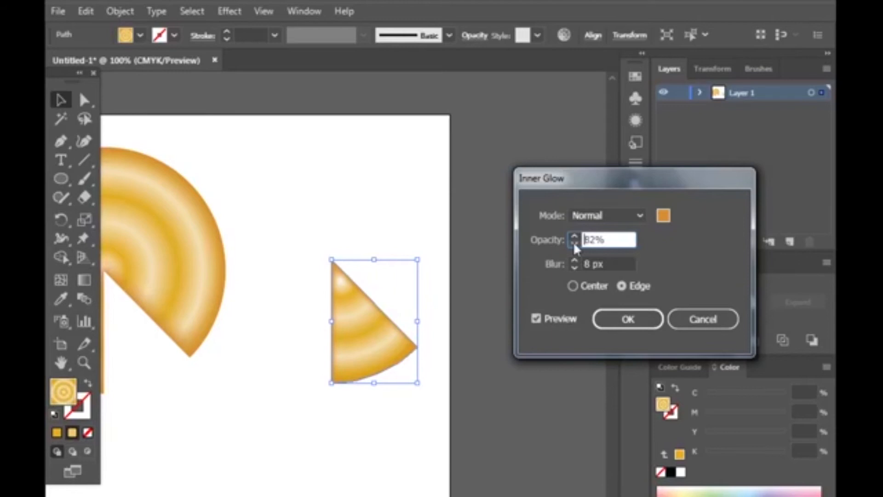
left_click(609, 324)
left_click(455, 199)
- Move the wedge into the circle's cut-out, offset slightly outward to leave an even gap
scroll(455, 199, "down", 2)
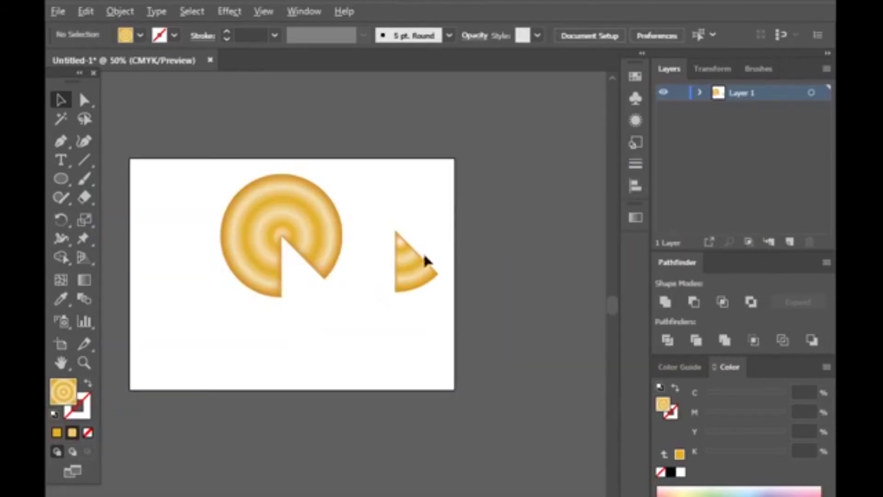
scroll(424, 276, "up", 2)
left_click_drag(544, 268, 331, 312)
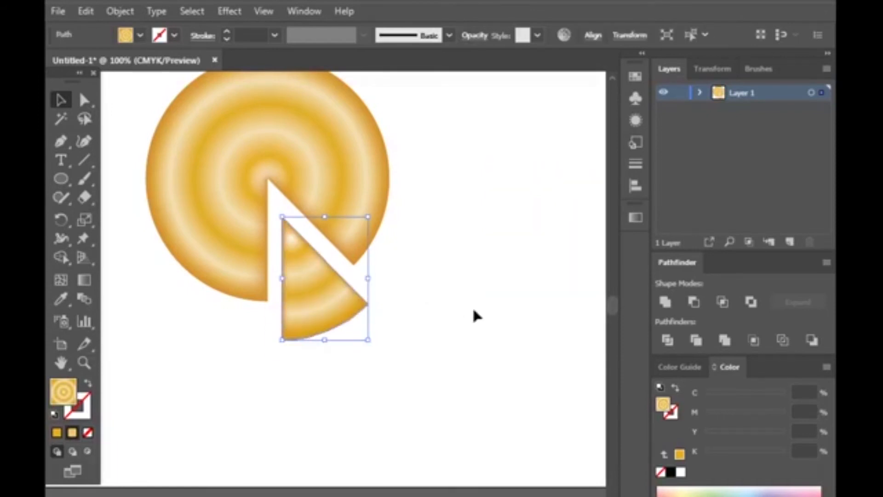
left_click(473, 316)
scroll(296, 316, "up", 2)
scroll(296, 316, "up", 2)
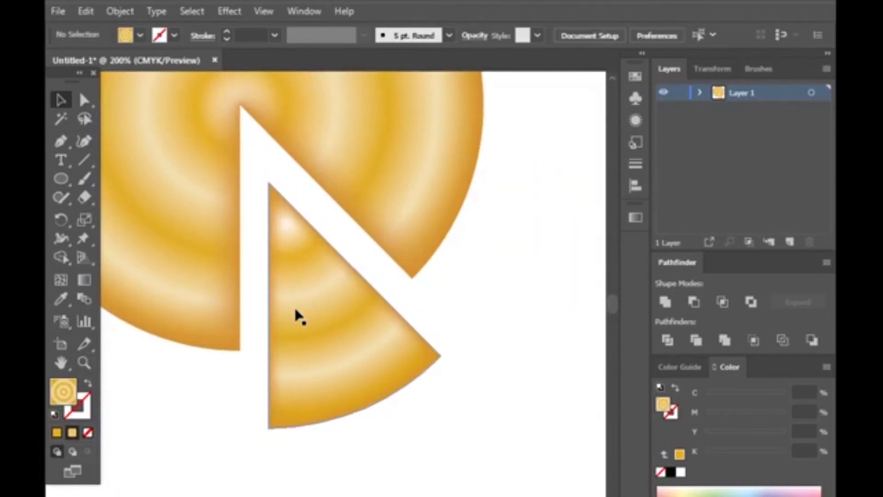
scroll(361, 311, "down", 3)
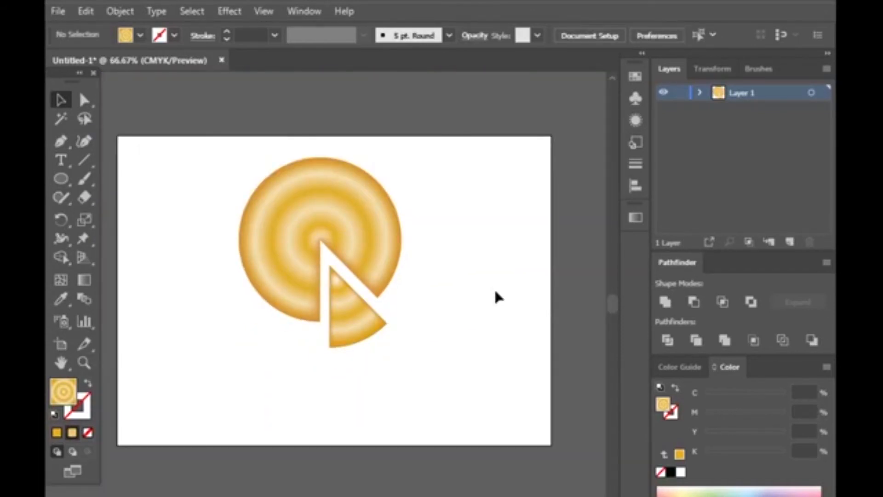
scroll(493, 286, "up", 2)
scroll(460, 290, "up", 1)
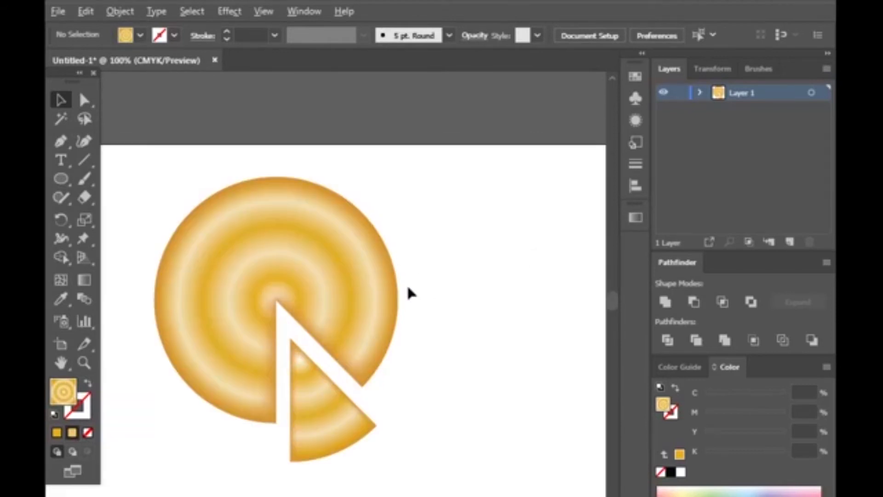
- Draw a small unfilled circle with a brown stroke beside the cut circle and set its stroke weight to 14 pt
left_click(63, 179)
left_click(87, 384)
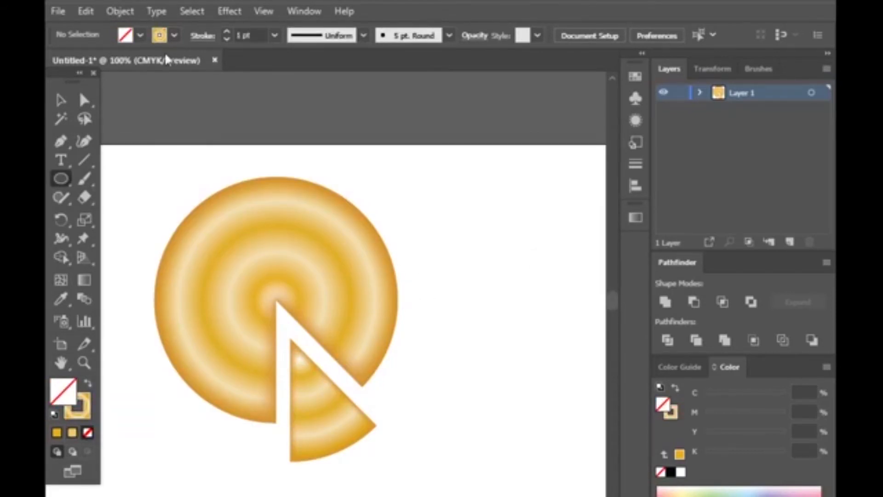
left_click(174, 35)
left_click(151, 86)
left_click(503, 248)
mouse_move(459, 204)
left_mouse_down()
mouse_move(516, 262)
mouse_move(502, 257)
left_mouse_up()
left_click(226, 32)
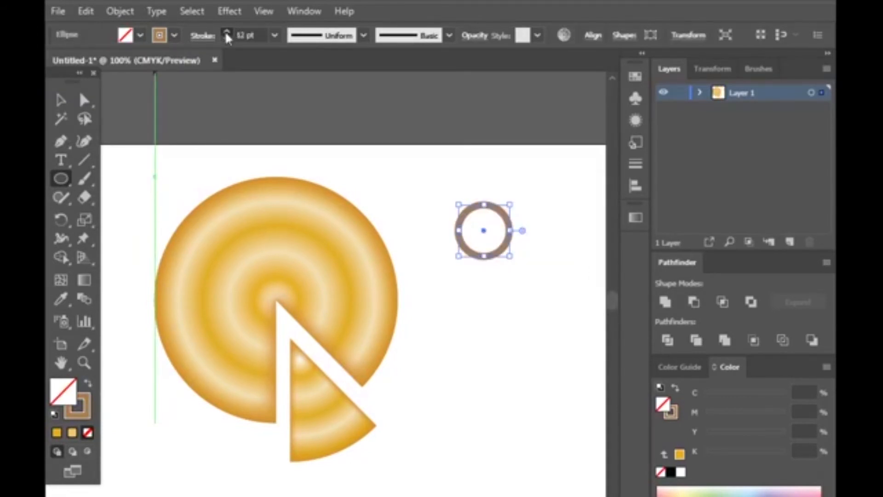
- Delete the small circle's bottom anchor point and give the remaining arc a tapered width profile to form a crescent
left_click(84, 101)
left_click(484, 256)
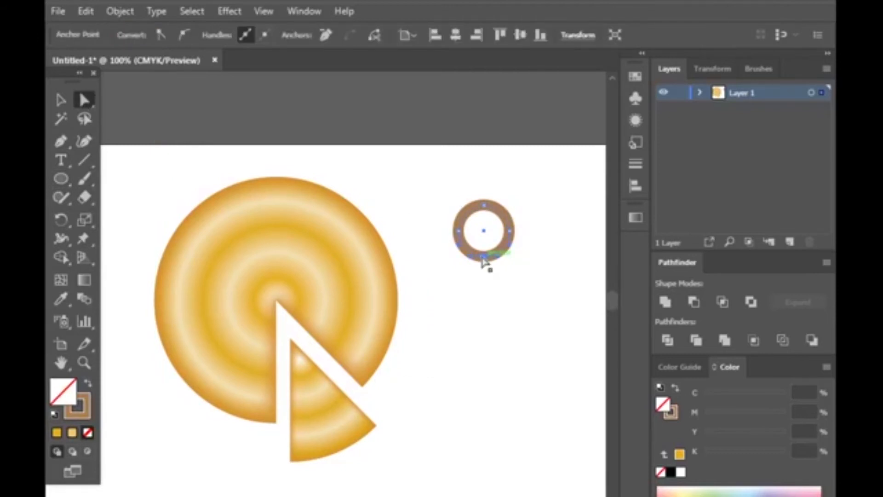
key("Delete")
left_click(318, 36)
left_click(321, 94)
left_click(534, 257)
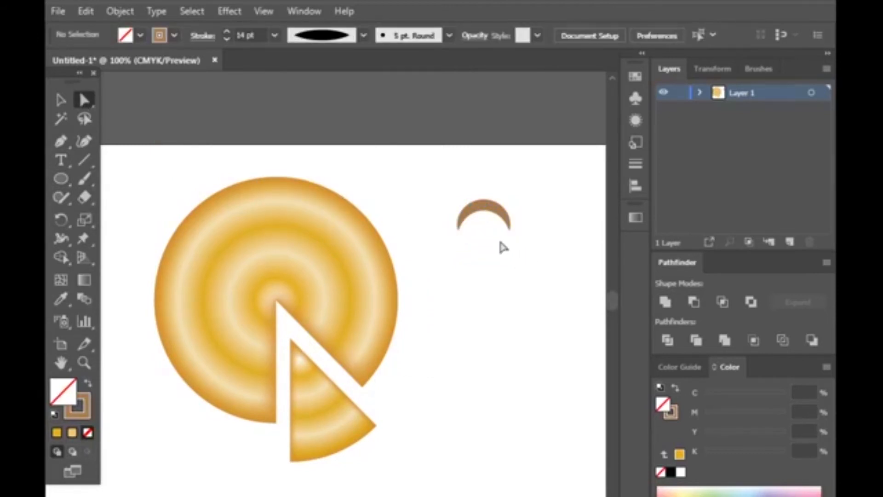
- Scale the brown crescent down to about two thirds of its size
scroll(510, 213, "up", 2)
left_click(60, 100)
left_click(483, 201)
left_click_drag(511, 200, 502, 207)
left_click(530, 207)
scroll(500, 239, "down", 3)
scroll(442, 241, "up", 2)
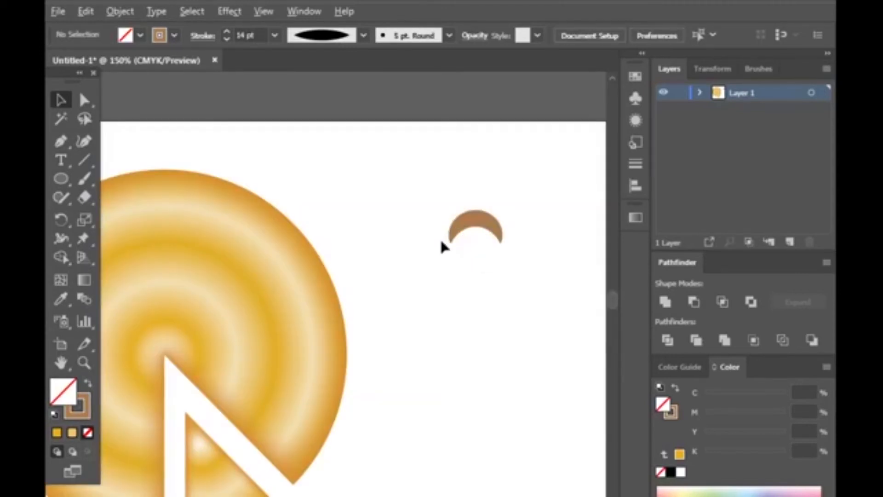
- Give the crescent a darker brown 13 pt stroke and move it onto the upper part of the cut circle
left_click(487, 228)
left_click(173, 35)
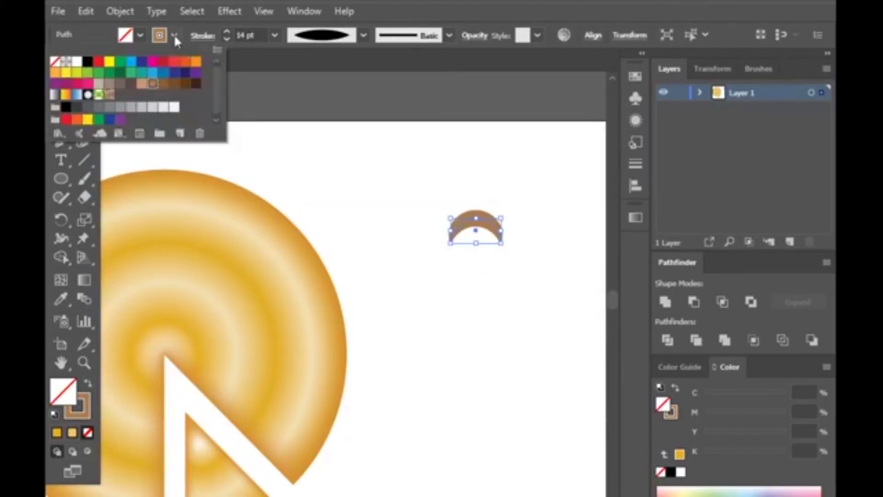
left_click(164, 85)
left_click(153, 84)
left_click(163, 85)
left_click(444, 199)
left_click(227, 40)
left_click(493, 231)
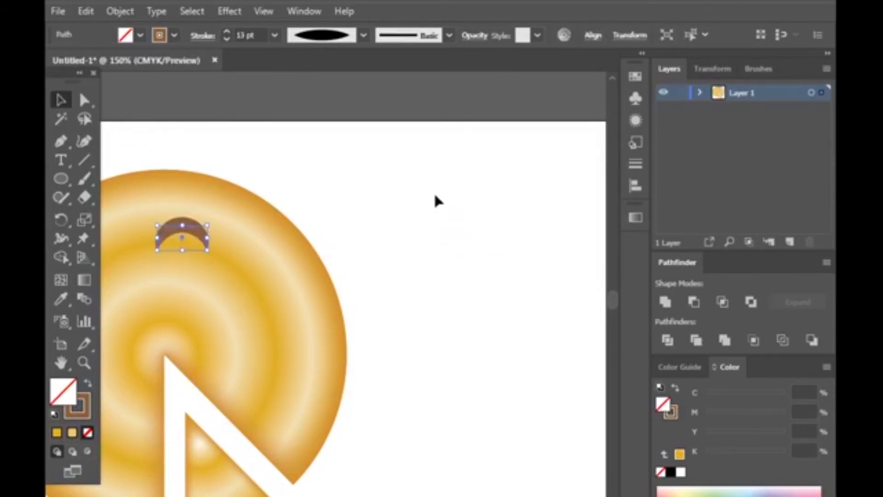
left_click(449, 226)
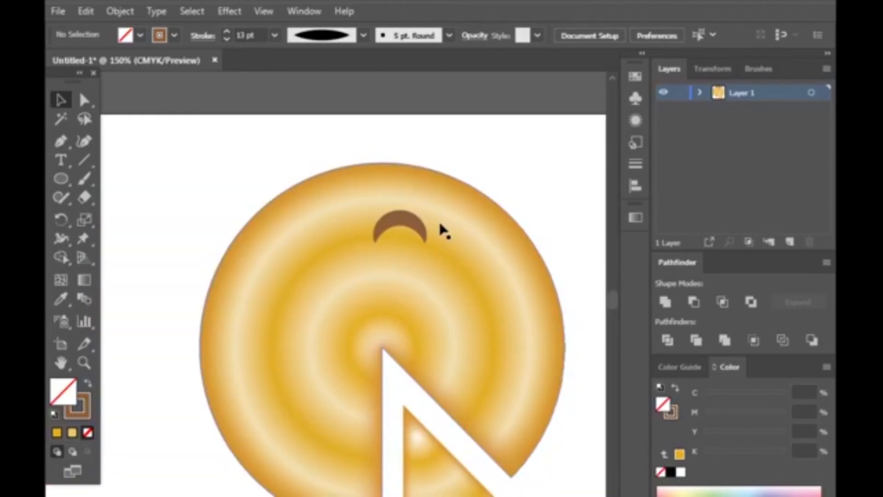
- Shrink the crescent slightly and reduce its stroke weight to 8 pt
left_click(416, 227)
left_click(227, 40)
left_click(227, 40)
left_click(228, 40)
left_click_drag(425, 218, 422, 224)
left_click(543, 201)
scroll(525, 211, "up", 1)
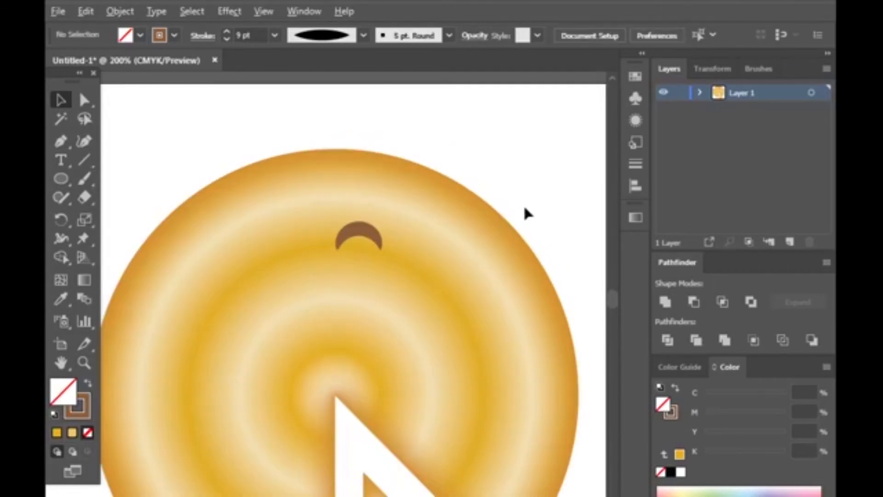
left_click(366, 236)
left_click(227, 40)
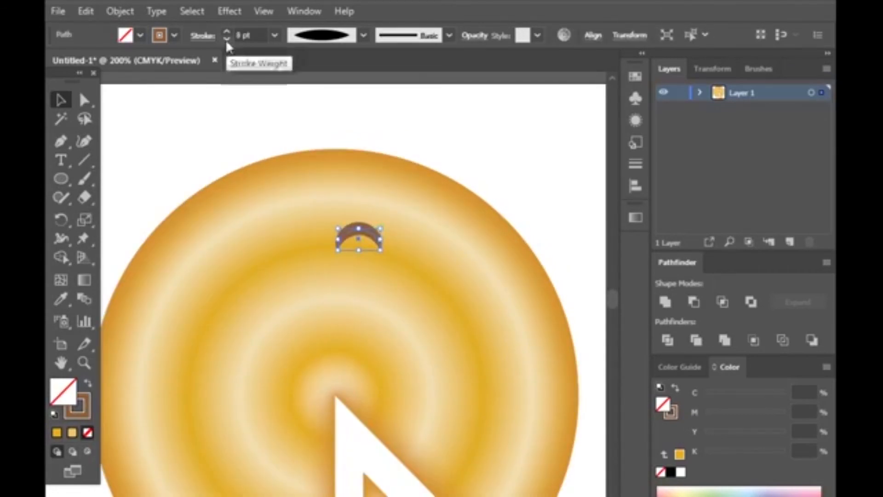
left_click(511, 191)
- Duplicate the crescent to place five across the upper part of the cut circle
scroll(357, 327, "down", 2)
scroll(359, 299, "down", 1)
scroll(389, 184, "up", 2)
left_click_drag(385, 178, 270, 241)
left_click(573, 173)
scroll(241, 273, "down", 2)
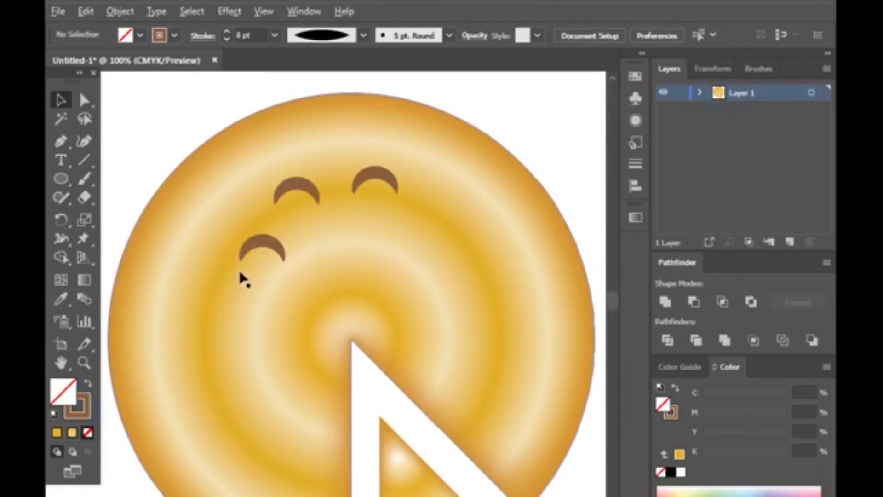
scroll(230, 267, "down", 1)
scroll(268, 230, "up", 1)
left_click_drag(392, 200, 378, 248)
left_click(310, 244)
scroll(309, 245, "down", 3)
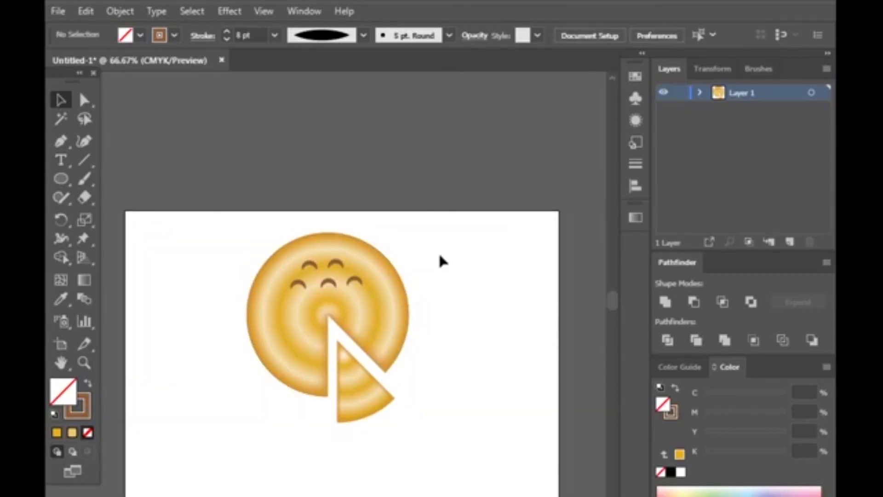
- Reduce the stroke weight of the upper-right crescent to 6 pt
scroll(309, 280, "up", 3)
left_click(398, 245)
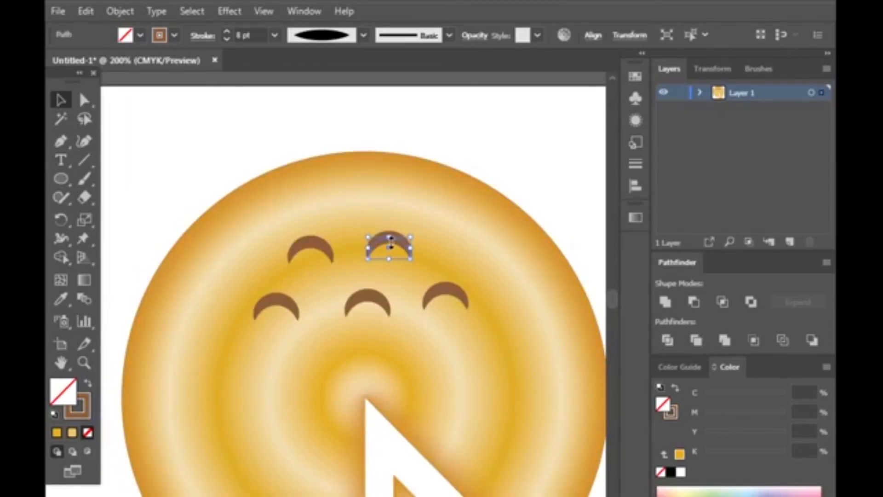
left_click(228, 39)
left_click(228, 39)
key("ctrl+shift+a")
- Delete the four other crescents, keeping only the thinned one
left_click(451, 299)
key("Delete")
left_click(380, 302)
key("Delete")
left_click(294, 304)
key("Delete")
left_click(309, 250)
key("Delete")
- Expand the crescent's brown stroke into a filled shape
left_click(389, 244)
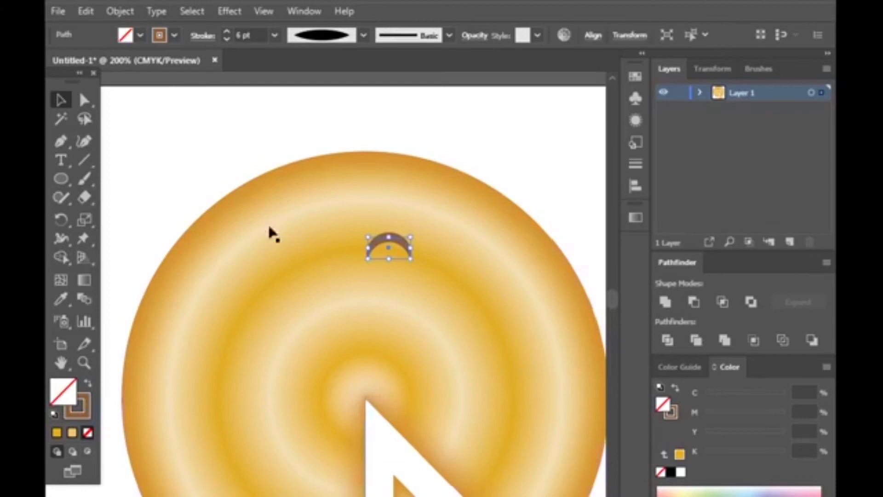
left_click(133, 7)
left_click(297, 162)
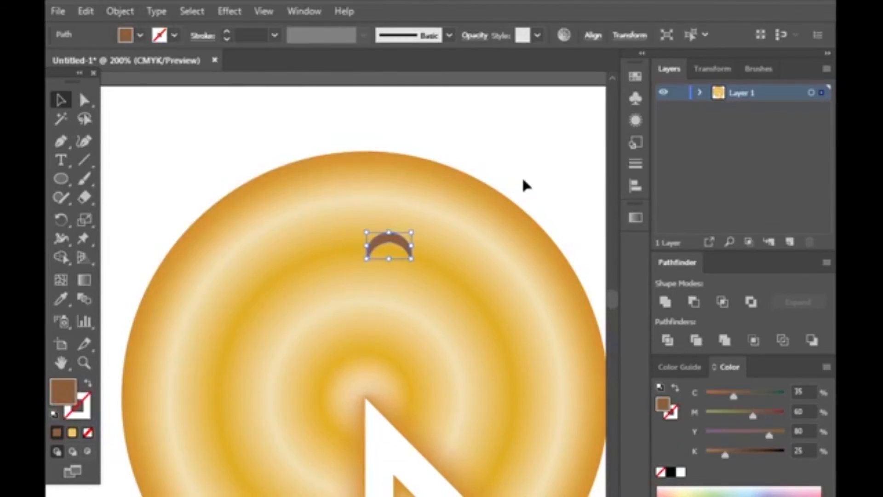
left_click(525, 184)
- Duplicate the expanded crescent around the upper part of the cut circle and delete the one overlapping the top copy
left_click_drag(395, 246, 389, 229)
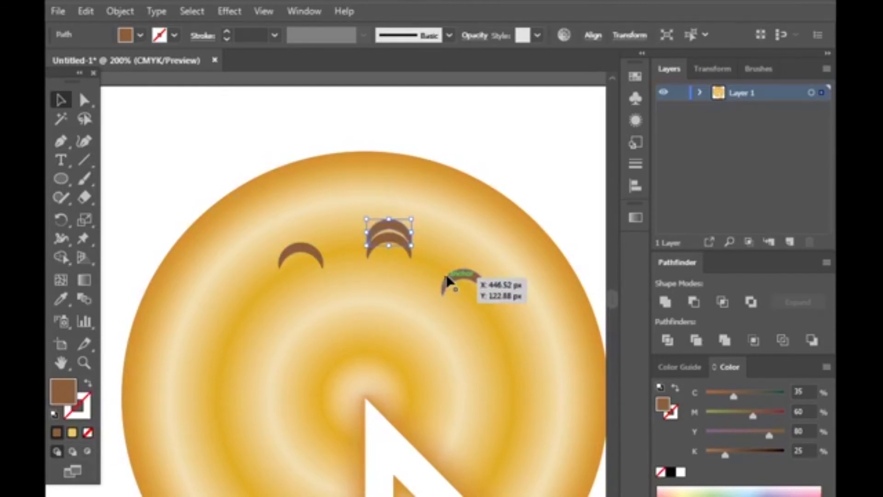
left_click(403, 246)
key("Delete")
left_click_drag(465, 289, 454, 281)
left_click_drag(317, 254, 279, 313)
key("ctrl+minus")
- Scatter more crescent copies around the circle's centre and down its left side
left_click_drag(443, 299, 426, 331)
key("ctrl+plus")
left_click_drag(414, 326, 365, 347)
left_click_drag(364, 346, 320, 412)
left_click_drag(326, 370, 309, 360)
scroll(309, 378, "up", 2)
left_click_drag(317, 441, 336, 438)
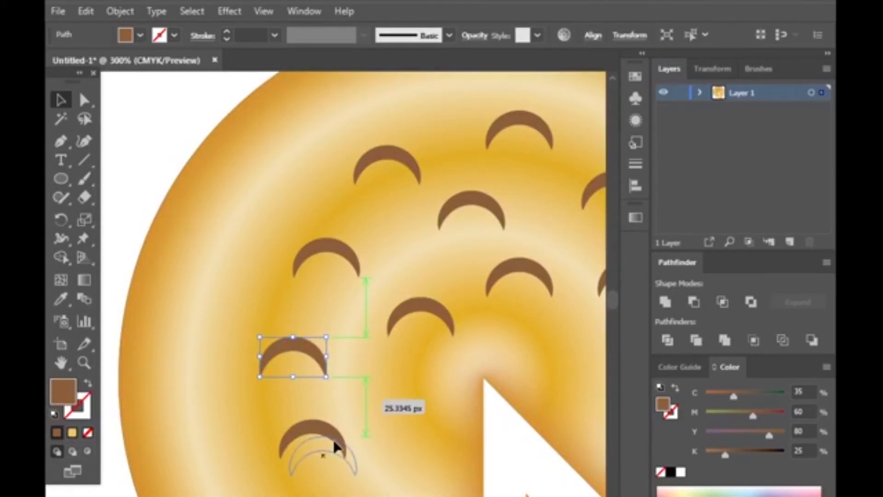
- Add further crescent copies around the cut-out, letting one overlap each of its two edges
scroll(316, 449, "down", 3)
scroll(317, 449, "down", 3)
left_click_drag(316, 374, 351, 353)
left_click_drag(394, 311, 439, 357)
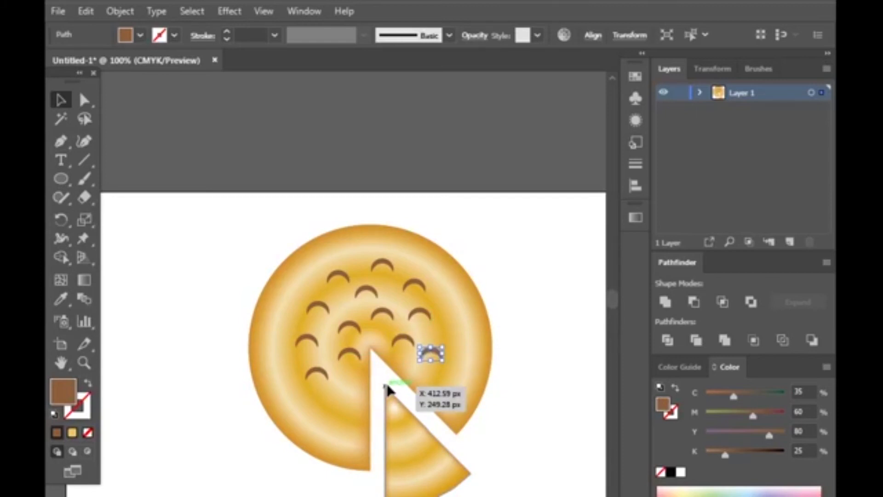
left_click_drag(315, 375, 338, 398)
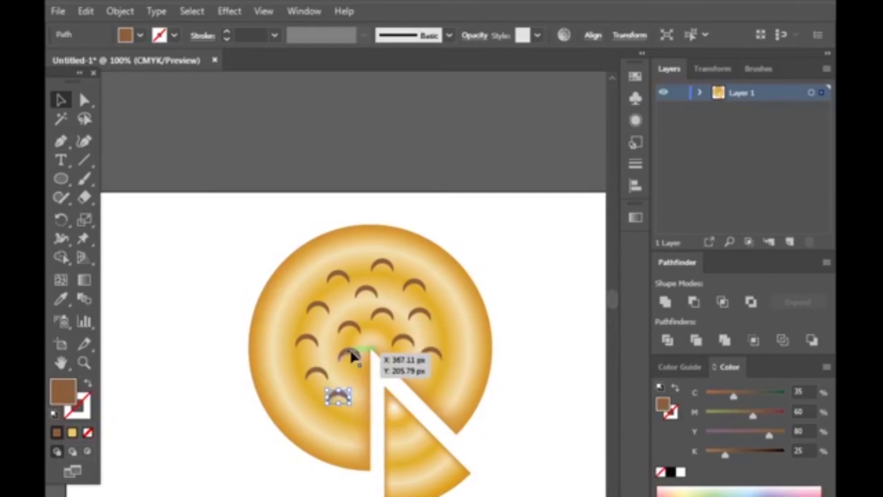
left_click_drag(354, 358, 363, 381)
left_click(483, 365)
left_click_drag(406, 345, 414, 373)
left_click(509, 361)
- Move the wedge clear of the circle and separate the two crescent tips overhanging the cut-out with the Shape Builder tool
left_click_drag(395, 465, 524, 432)
left_click(276, 240)
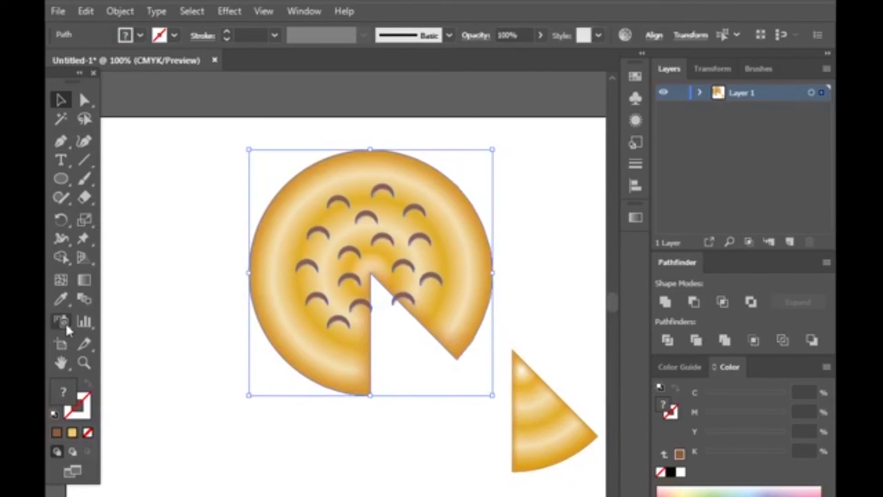
key("shift+m")
scroll(331, 233, "up", 6)
scroll(340, 250, "up", 2)
left_click_drag(341, 249, 348, 289)
scroll(307, 314, "down", 2)
scroll(508, 220, "up", 2)
left_click_drag(506, 222, 486, 257)
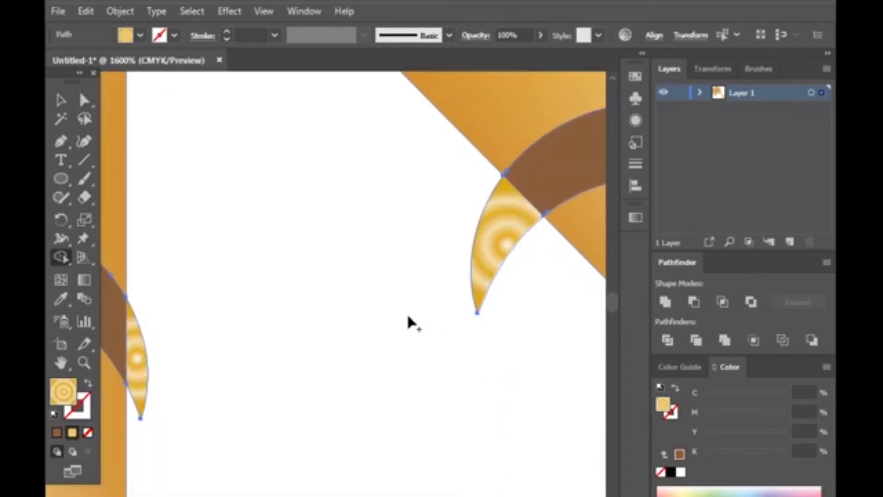
- Delete both separated crescent tips and move the wedge back to just below the cut-out
scroll(412, 323, "down", 2)
key("v")
left_click(277, 349)
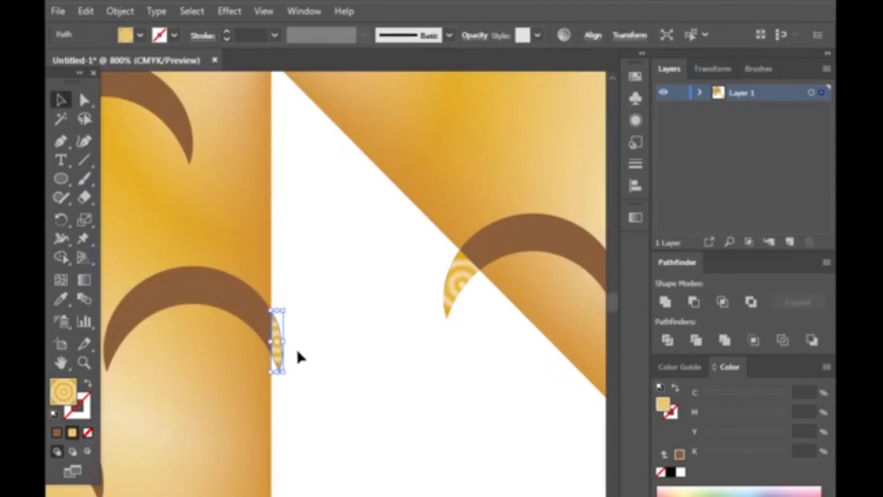
key("Delete")
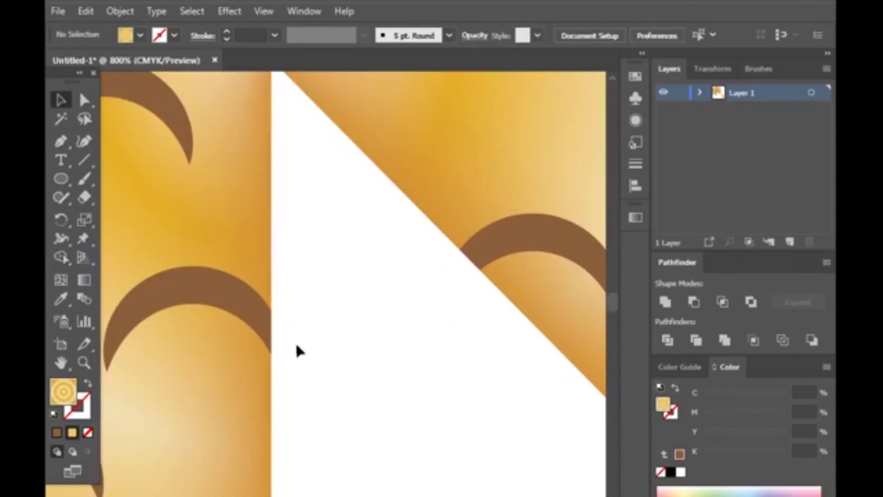
scroll(276, 354, "down", 3)
scroll(240, 359, "down", 3)
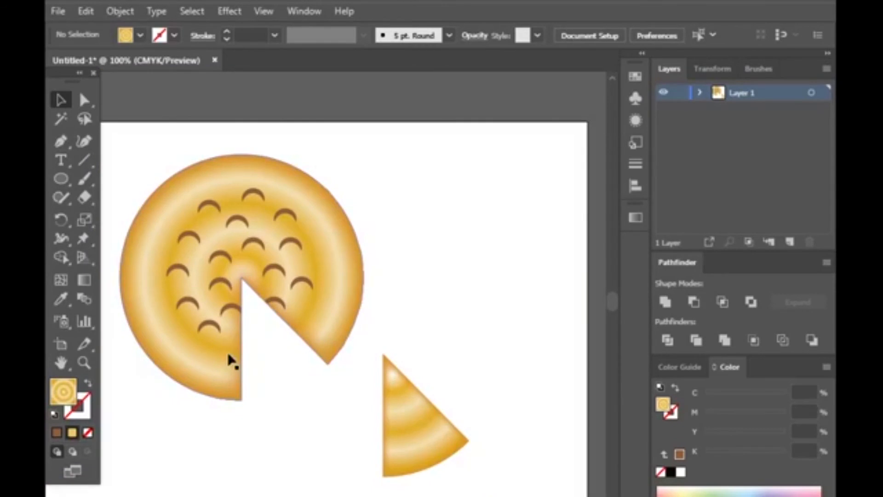
left_click_drag(433, 426, 322, 428)
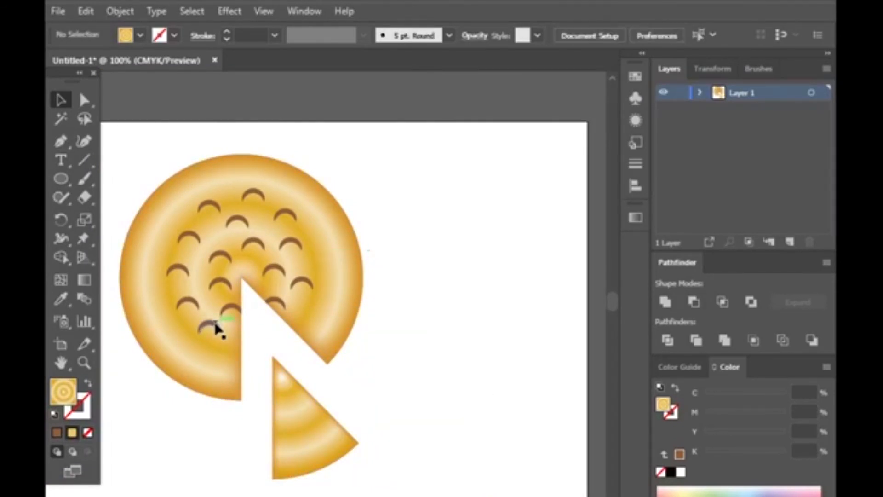
- Undo the deletion of the two crescent tips and move the wedge closer to the cut-out
key("ctrl+z")
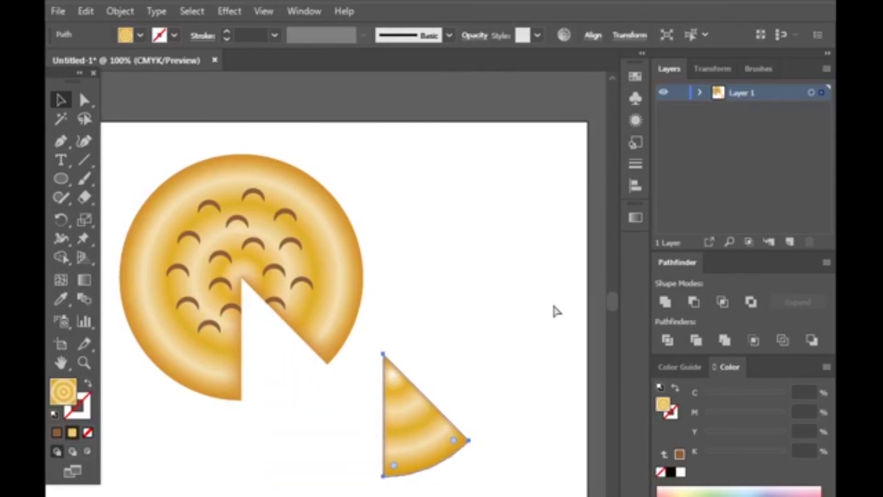
left_click(554, 305)
left_click_drag(417, 421, 339, 434)
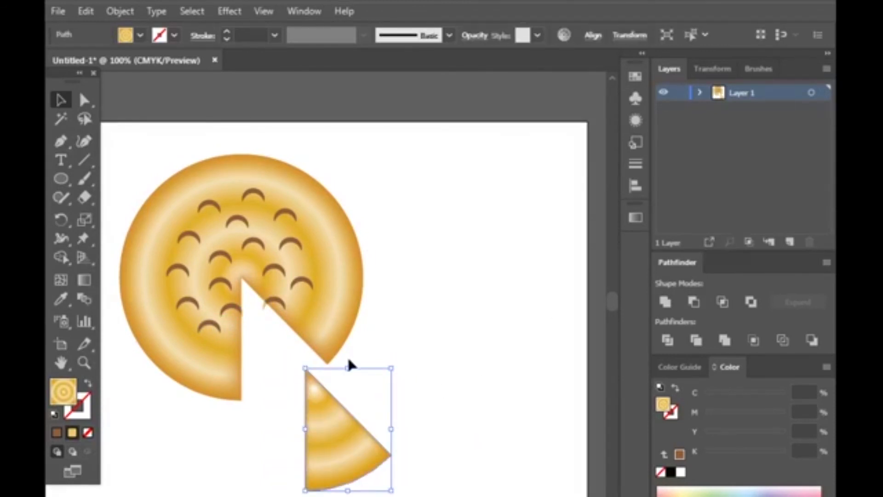
left_click(348, 357)
- Recolour the two gold crescent tips overhanging the cut-out with the crescents' brown using the Eyedropper tool
scroll(243, 332, "up", 3)
scroll(243, 333, "up", 2)
left_click(237, 258)
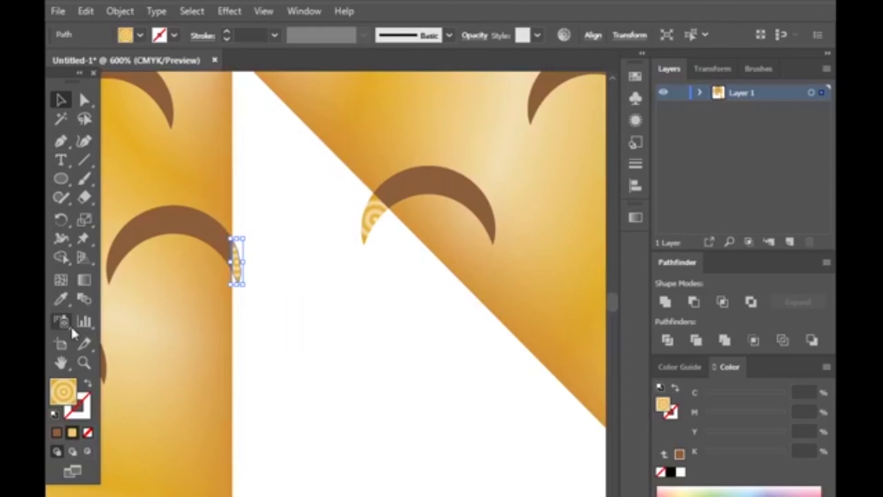
key("i")
left_click(189, 222)
left_click(368, 215, "ctrl")
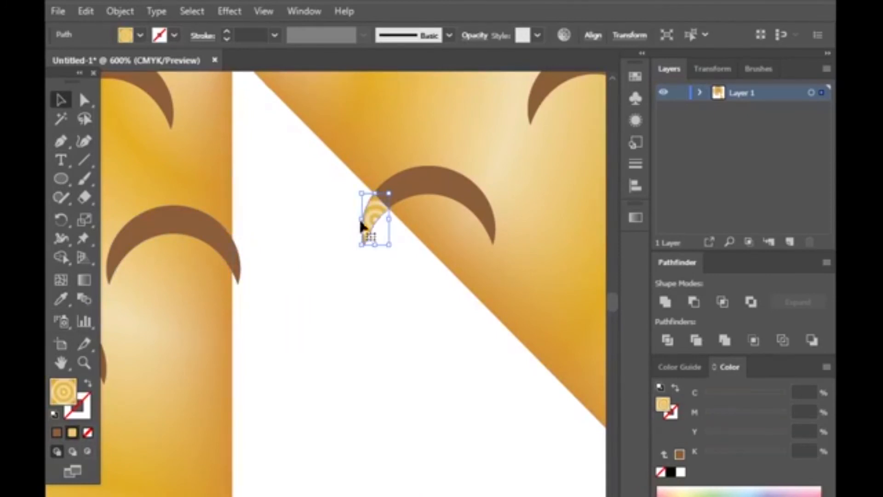
left_click(161, 218)
- Place four brown crescents on the wedge, letting the one near its point overhang the vertical edge
left_click(61, 100)
left_click(260, 258)
scroll(252, 270, "down", 5)
left_click_drag(324, 364, 304, 290)
- Split the crescent overhanging the wedge's vertical edge with the Shape Builder tool and delete its protruding tip
left_click_drag(290, 224, 284, 344)
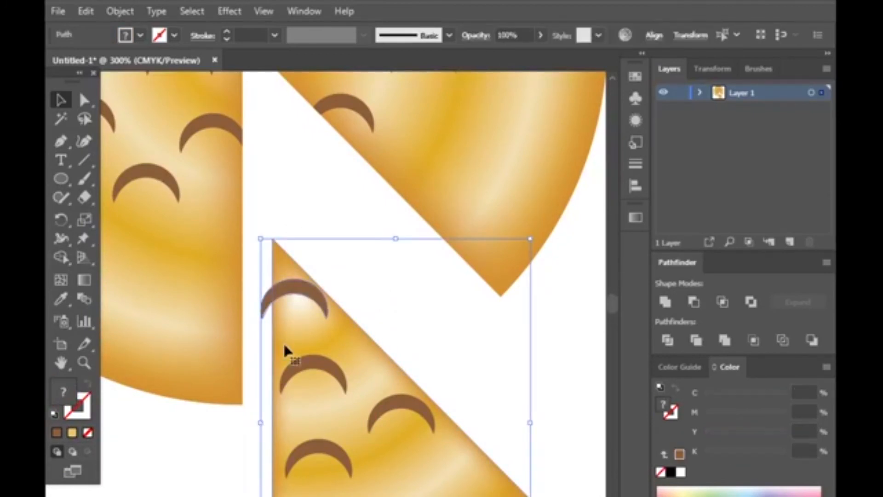
left_click(63, 236)
key("shift+m")
scroll(262, 308, "up", 5)
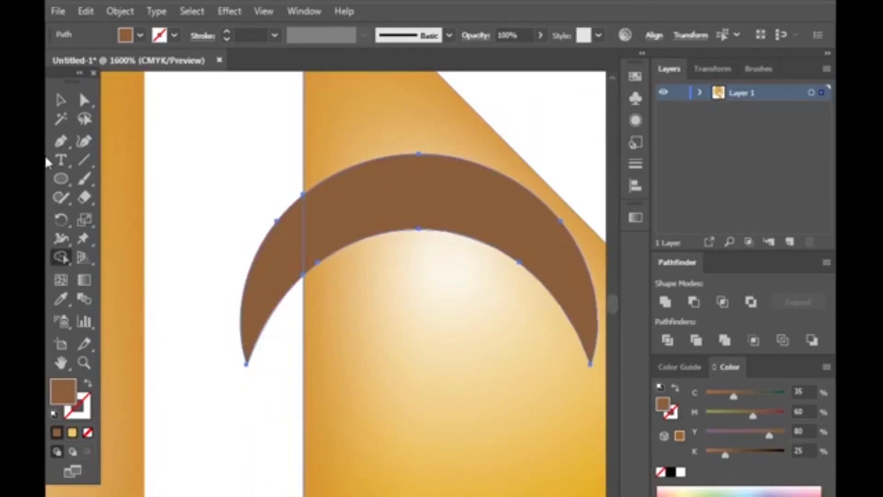
left_click(60, 99)
left_click(249, 288)
key("Delete")
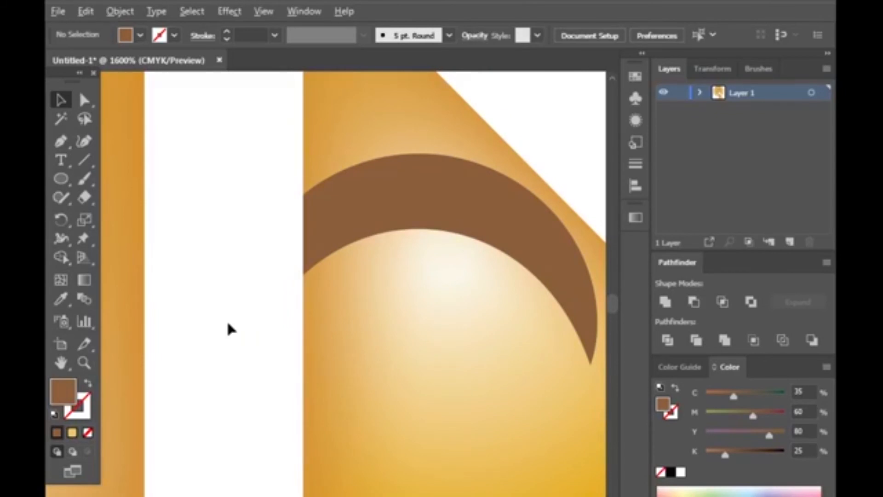
- Group the wedge with its four crescents
scroll(229, 323, "down", 6)
scroll(417, 294, "down", 1)
scroll(452, 302, "down", 3)
scroll(449, 331, "up", 1)
left_click_drag(465, 390, 392, 331)
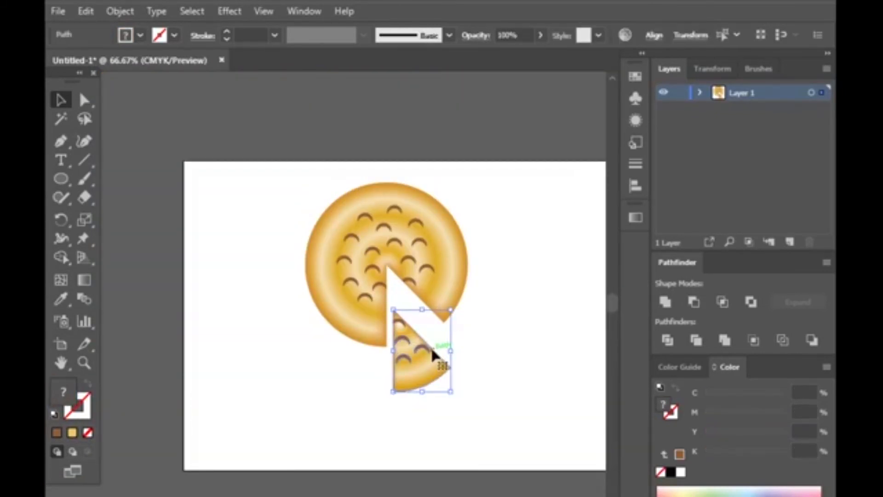
scroll(413, 349, "up", 3)
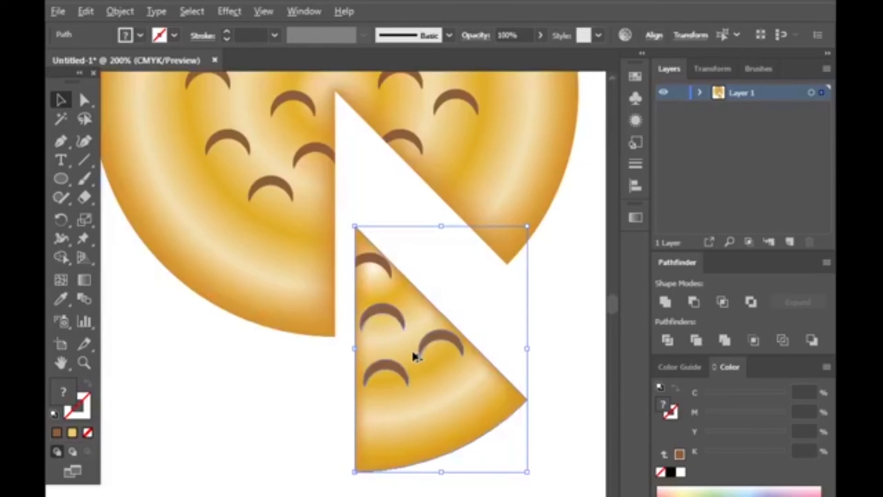
key("ctrl+g")
- Move the wedge group clear to the right of the circle and group the circle with its crescents
left_click(592, 293)
scroll(398, 345, "down", 2)
left_click_drag(399, 345, 573, 246)
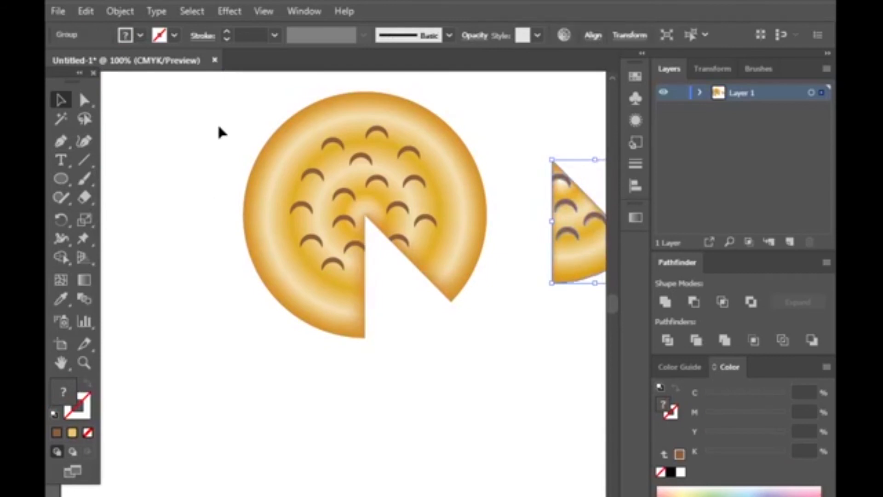
left_click(358, 245)
key("ctrl+g")
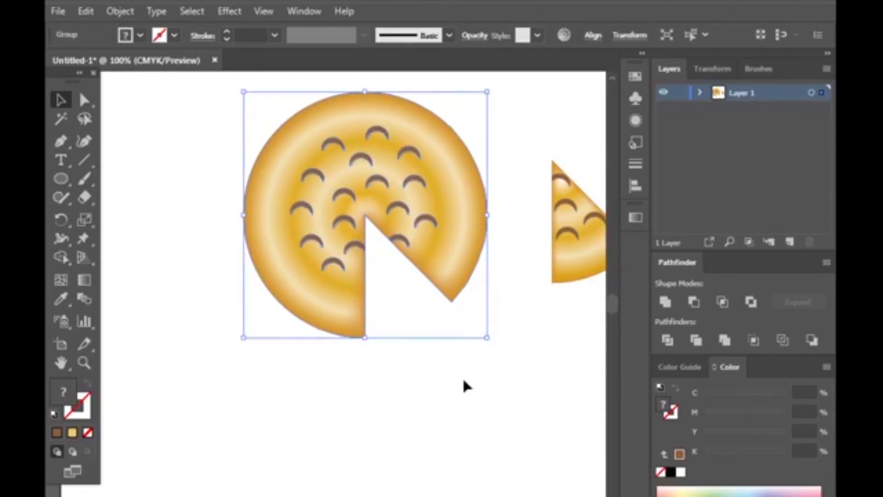
left_click(275, 355)
- Centre the circle group horizontally and vertically on the artboard
scroll(275, 355, "down", 2)
left_click_drag(407, 295, 445, 307)
left_click_drag(240, 256, 328, 324)
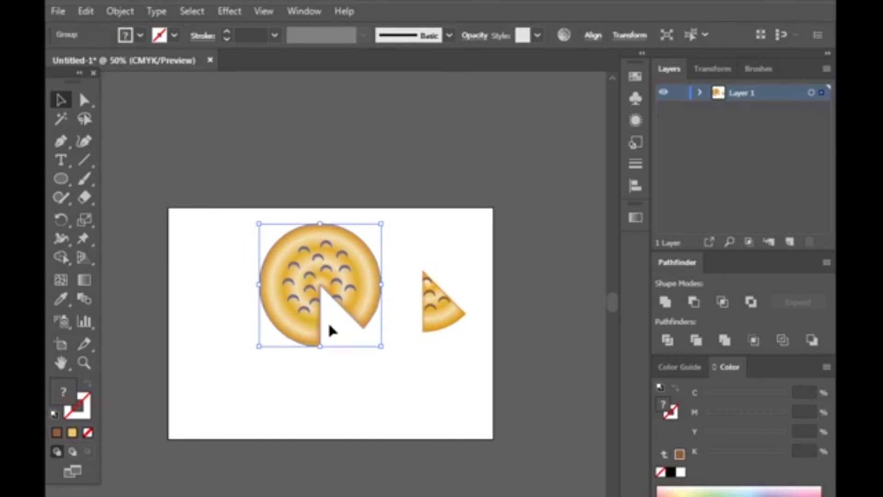
left_click(592, 36)
left_click(470, 77)
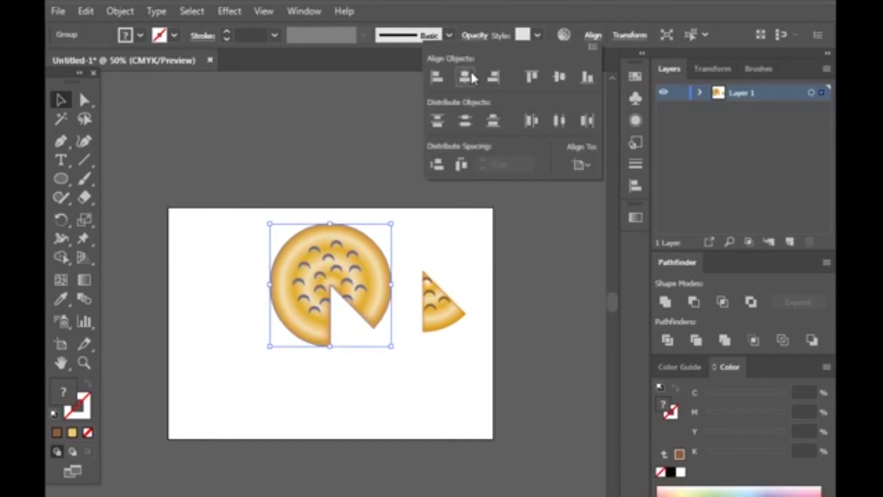
left_click(560, 78)
left_click(458, 246)
- Move the wedge group back into the circle's cut-out, leaving a narrow gap along both edges
left_click_drag(445, 322, 356, 367)
scroll(343, 374, "up", 2)
mouse_move(372, 402)
left_mouse_down()
mouse_move(371, 383)
mouse_move(367, 395)
left_mouse_up()
scroll(385, 378, "down", 2)
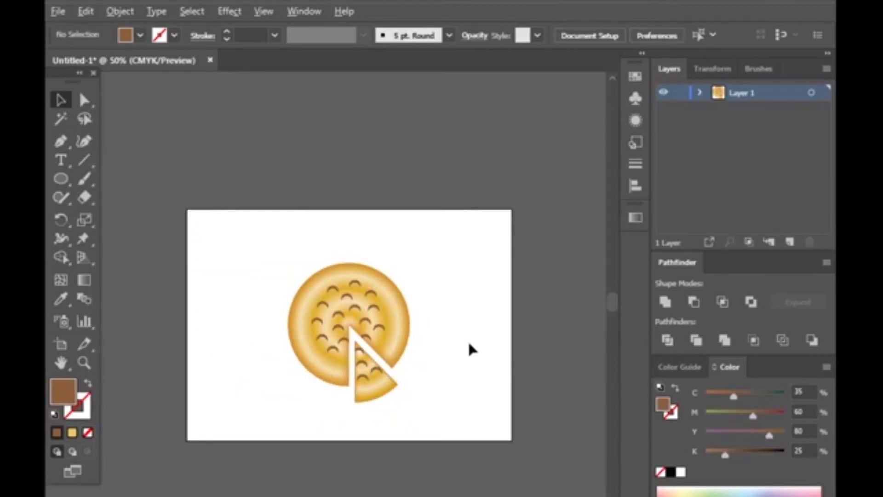
- Add the text "Naan" above the circle with the Type tool
scroll(467, 340, "up", 2)
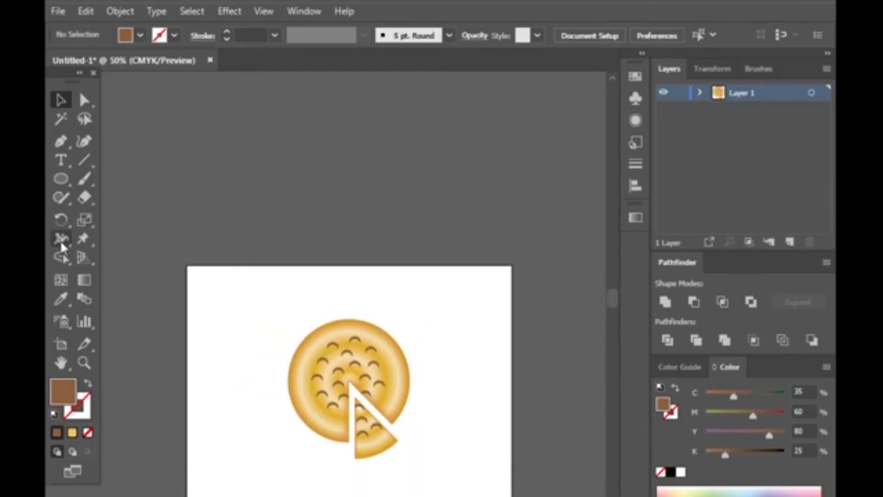
left_click(61, 160)
scroll(355, 306, "up", 2)
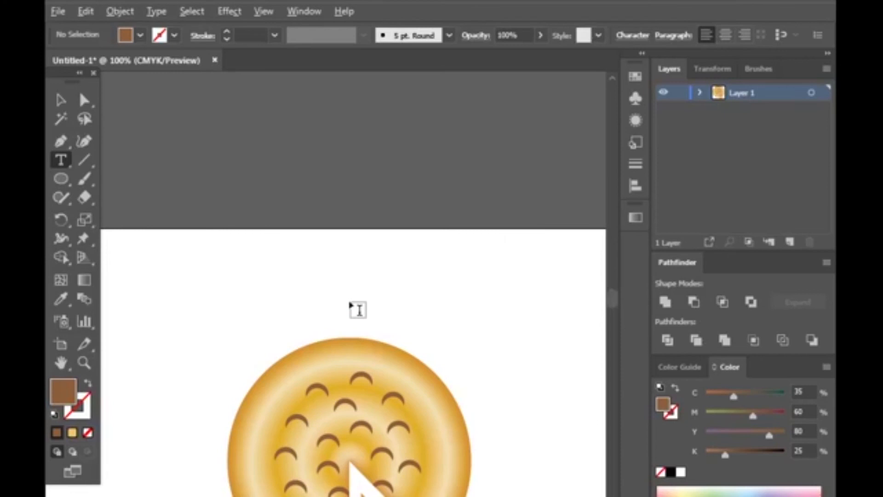
left_click(269, 295)
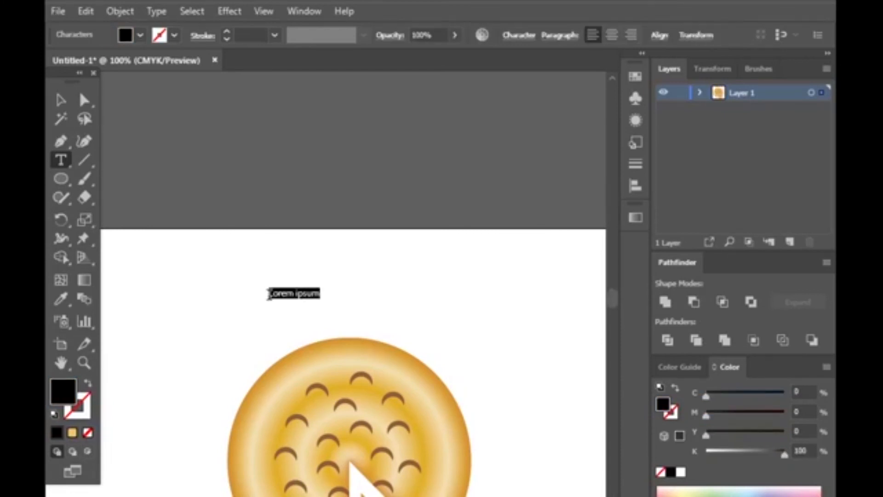
type("Naan")
left_click(55, 101)
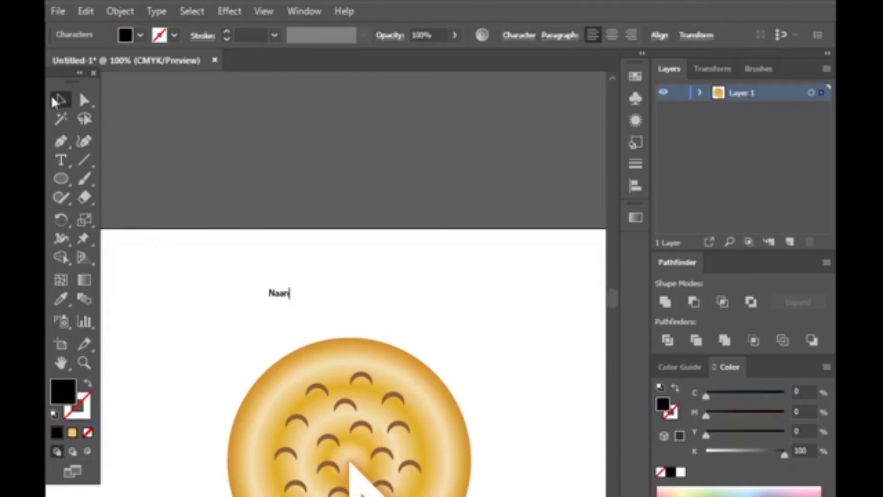
- Set the "Naan" text to 72 pt Script MT Bold and position it centrally above the circle
left_click(527, 41)
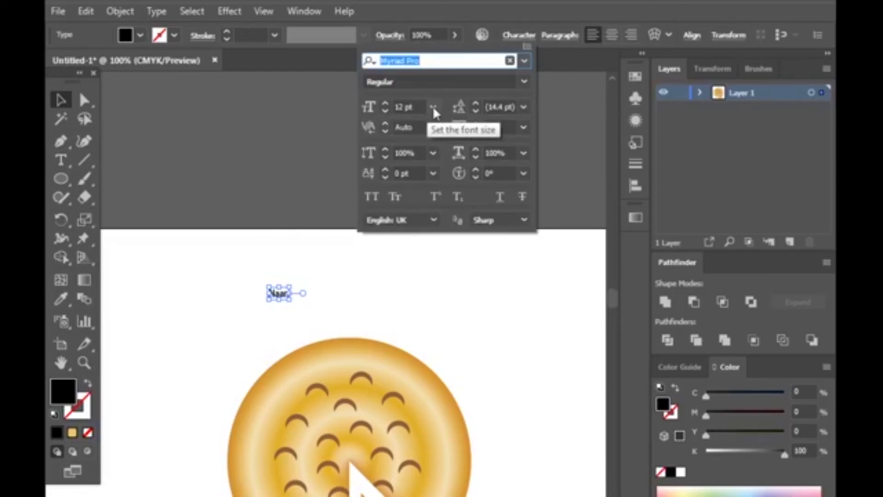
left_click(433, 107)
left_click(453, 390)
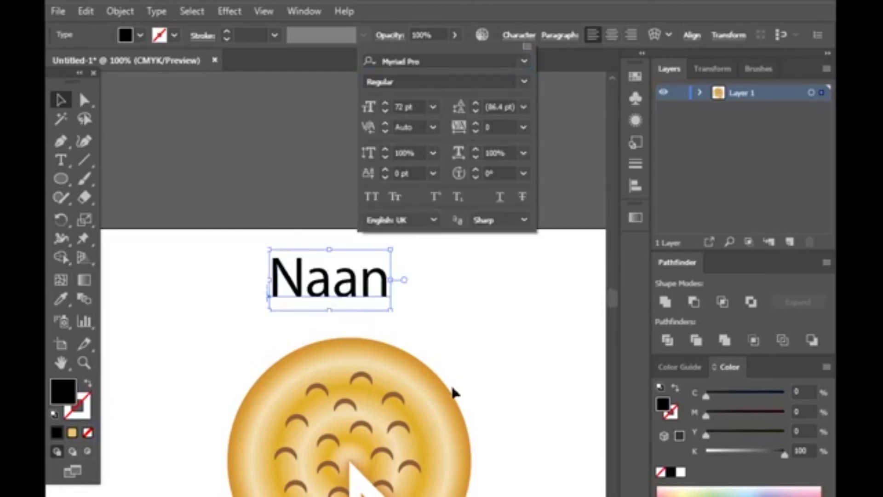
left_click(525, 62)
left_click(511, 84)
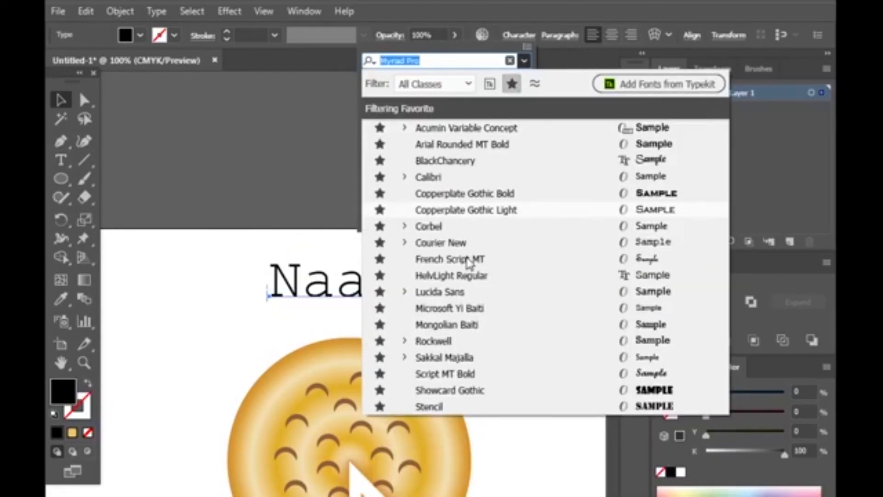
left_click(468, 374)
left_click_drag(370, 298, 376, 307)
left_click(109, 164)
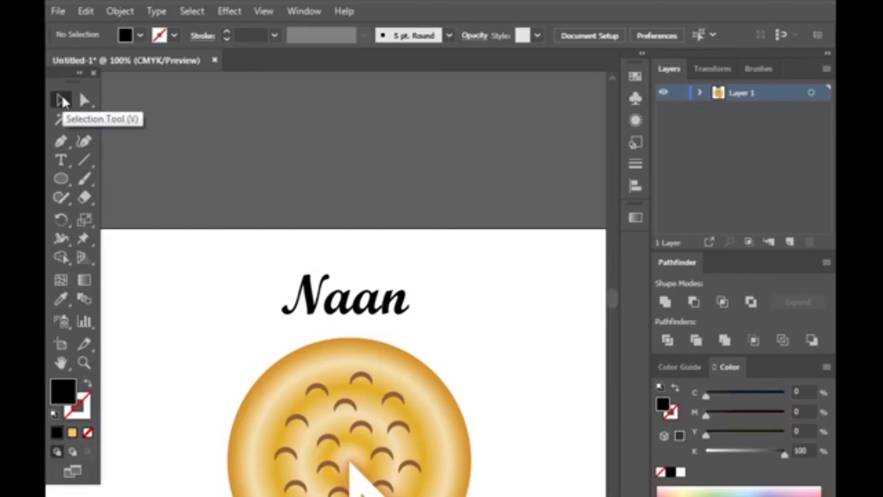
- Fill the "Naan" text with the orange swatch (C 0, M 50, Y 100, K 0)
left_click(304, 309)
left_click(140, 35)
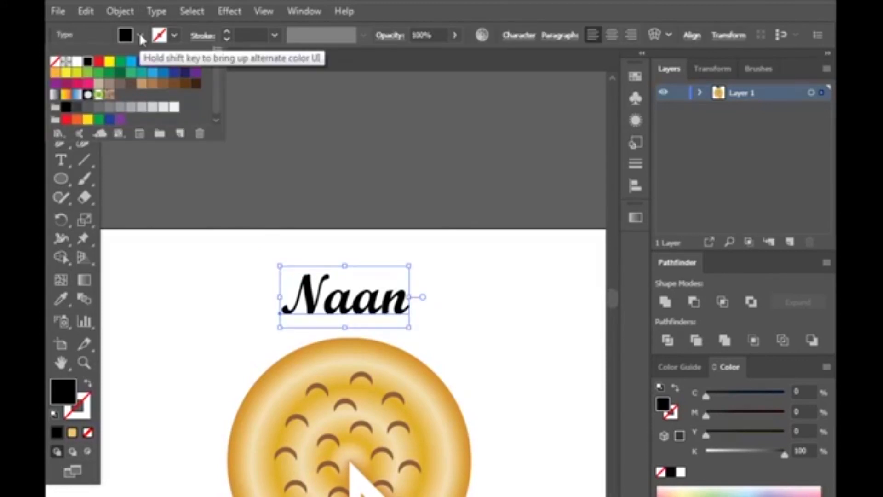
left_click(198, 61)
left_click(473, 299)
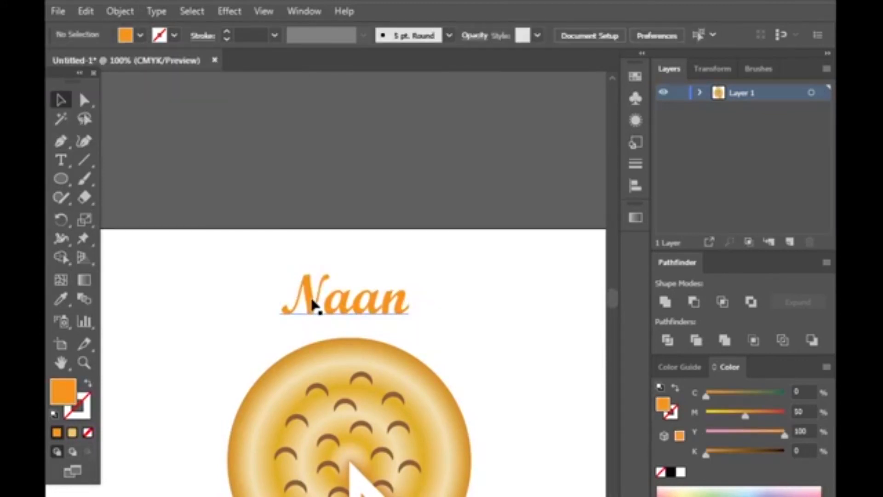
- Enlarge the "Naan" text to about 106 pt and shift it back over the middle of the circle
key("ctrl+minus")
key("ctrl+minus")
left_click_drag(303, 240, 308, 243)
left_click(518, 35)
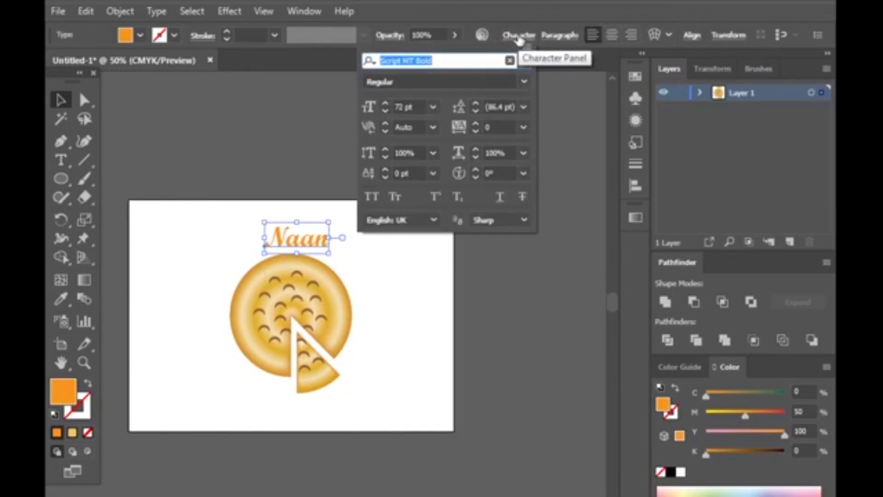
scroll(419, 105, "up", 3)
scroll(420, 105, "up", 5)
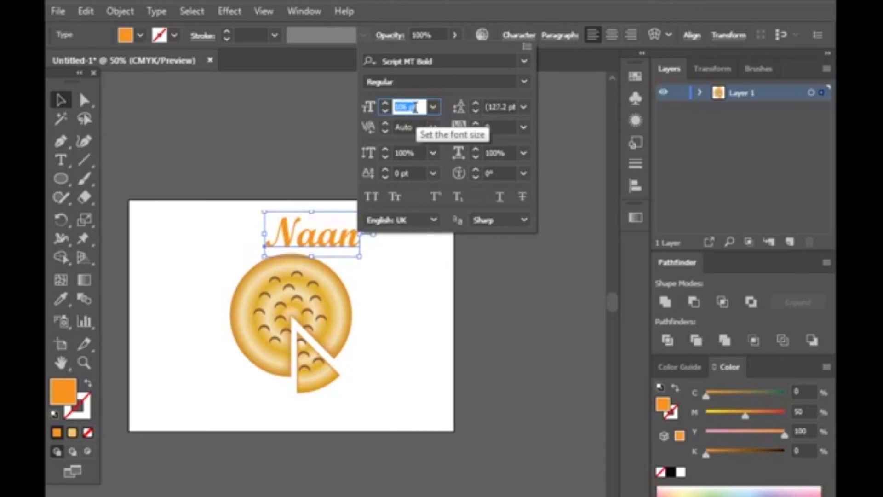
left_click_drag(343, 235, 320, 236)
left_click(382, 418)
- Nudge the circle and wedge slightly down, away from the text
left_click(333, 322)
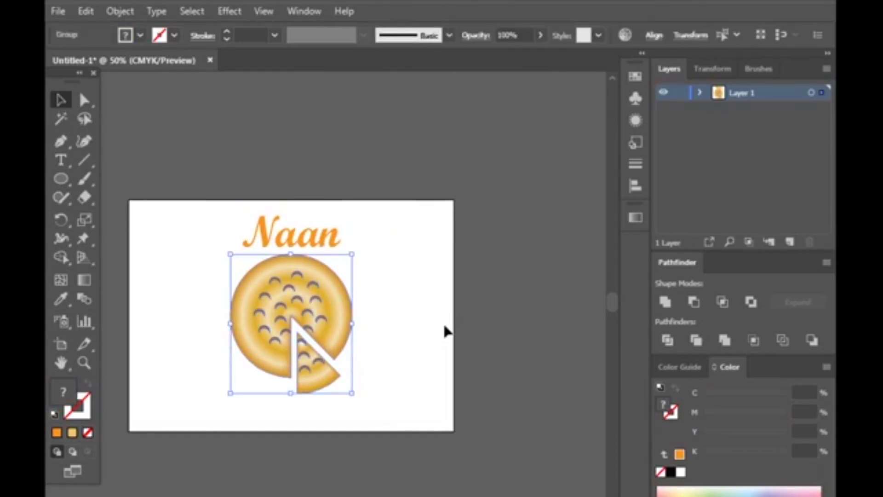
key("shift+Down")
key("shift+Down")
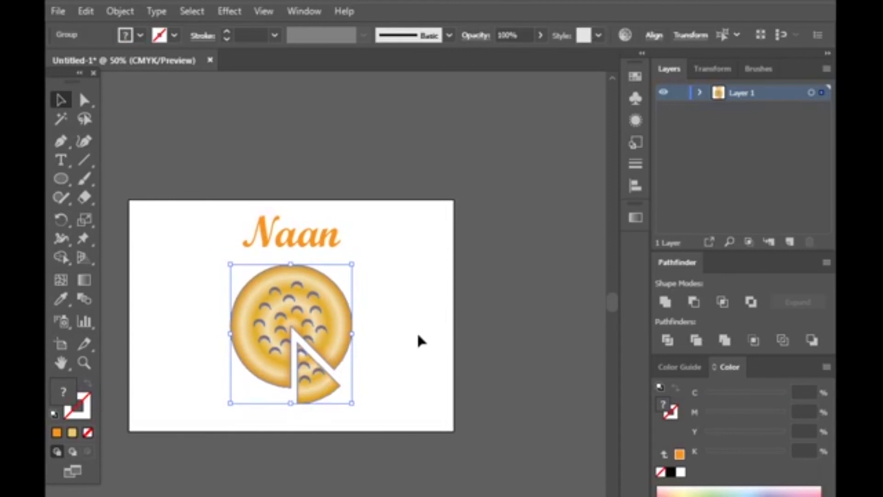
- Move the "Naan" text to the left of the circle and nudge the circle and wedge up towards the artboard's top
left_click_drag(286, 233, 154, 332)
left_click_drag(235, 236, 404, 386)
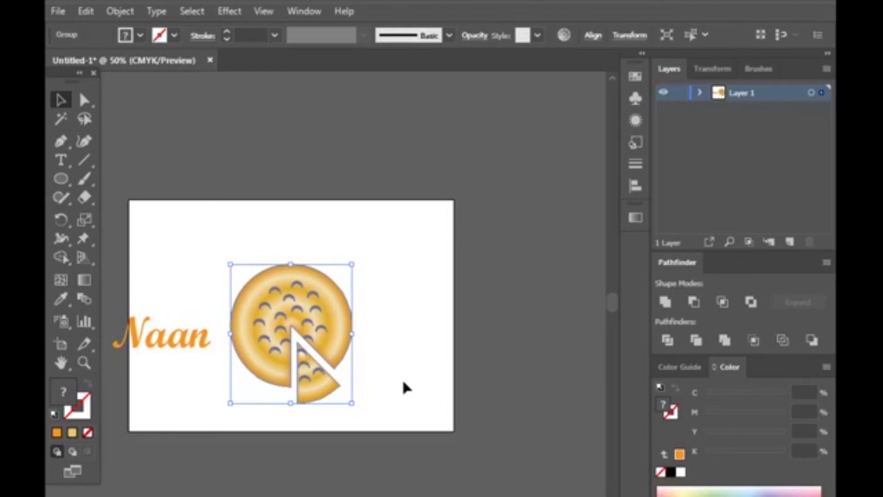
key("shift+Up")
key("shift+Up")
key("shift+Up")
key("shift+Up")
key("shift+Up")
key("shift+Up")
key("shift+Up")
key("shift+Up")
key("shift+Up")
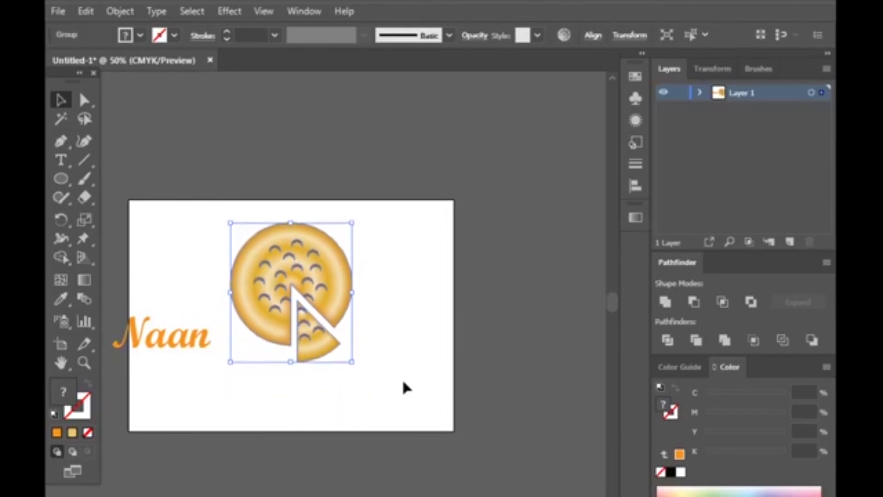
- Place the "Naan" text below the circle and wedge and centre it horizontally on the artboard
left_click_drag(181, 345, 305, 389)
left_click(692, 35)
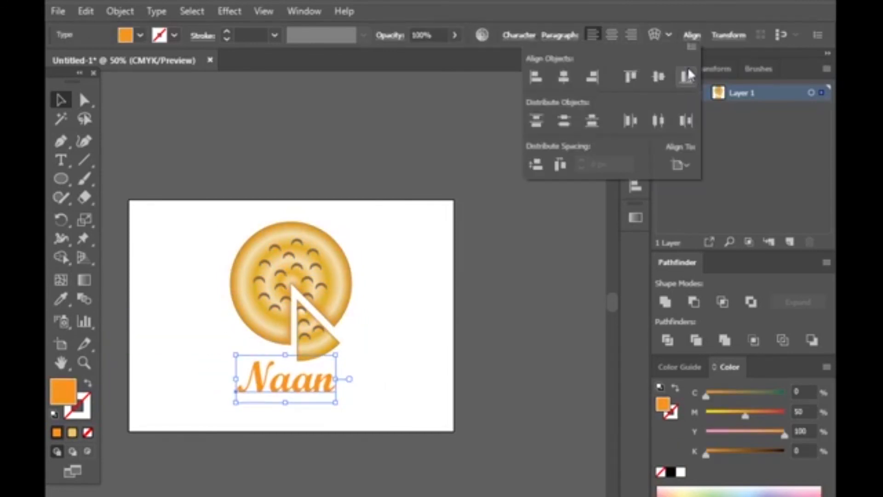
left_click(564, 76)
left_click(401, 267)
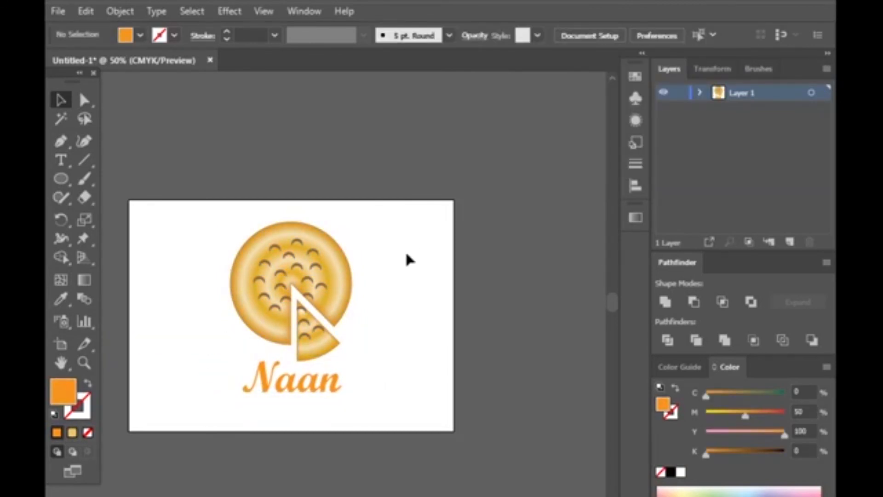
- Draw a rectangle covering the whole artboard and fill it with light grey (K 20)
left_click(64, 177)
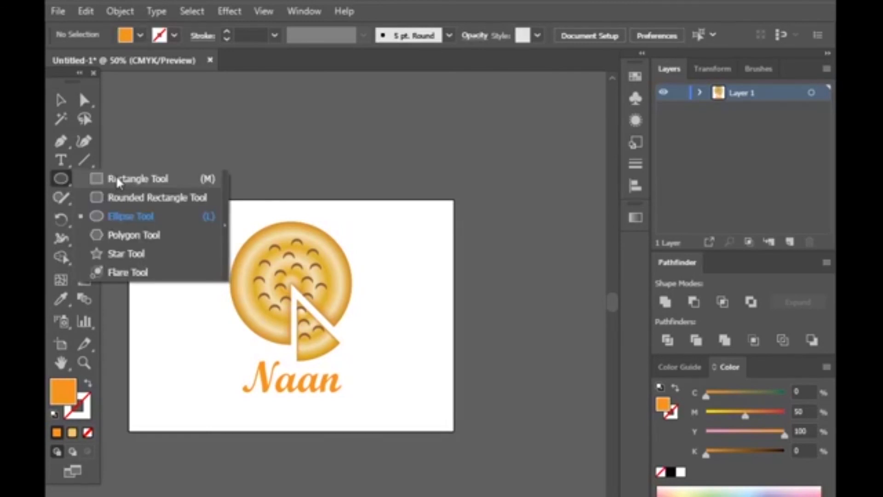
left_click(118, 180)
left_click_drag(129, 201, 455, 431)
left_click(141, 35)
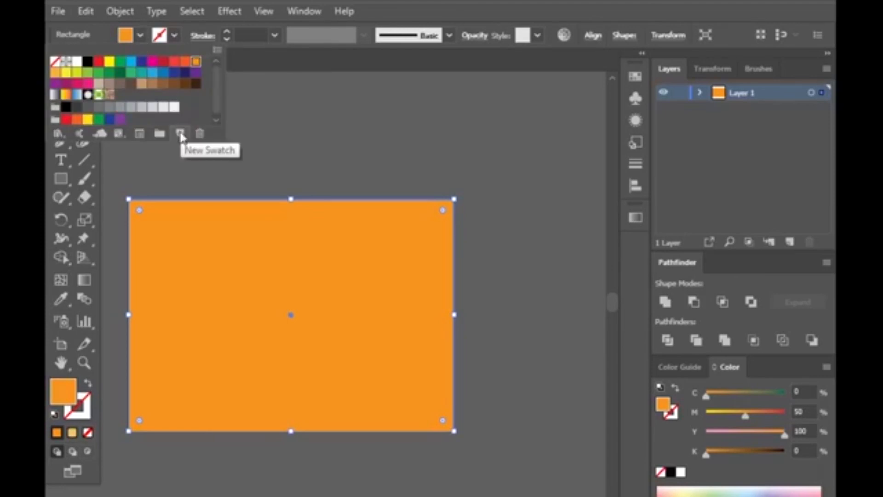
left_click(153, 108)
key("Escape")
- Send the grey rectangle behind the pie graphic and text as a background
right_click(394, 230)
mouse_move(530, 475)
left_click(617, 496)
left_click(523, 378)
left_click(394, 351)
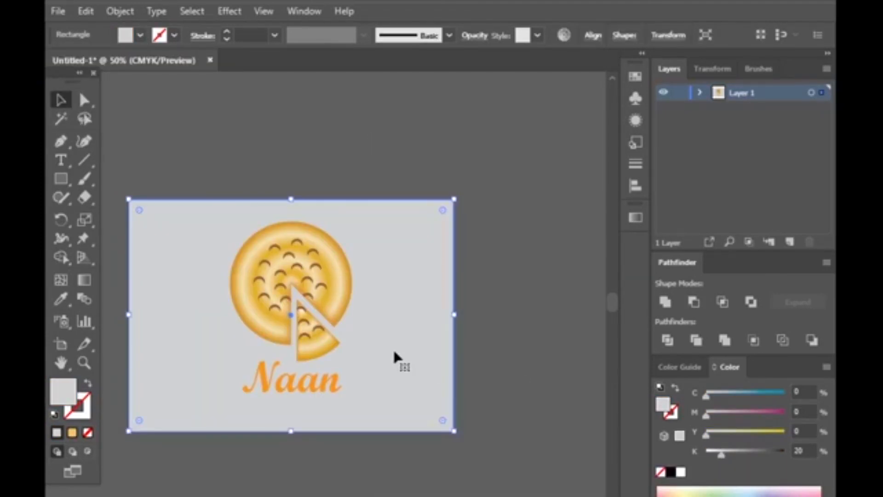
- Fill the background rectangle with the White, Black gradient and change its black stop to light grey (K 20)
left_click(635, 216)
left_click(467, 238)
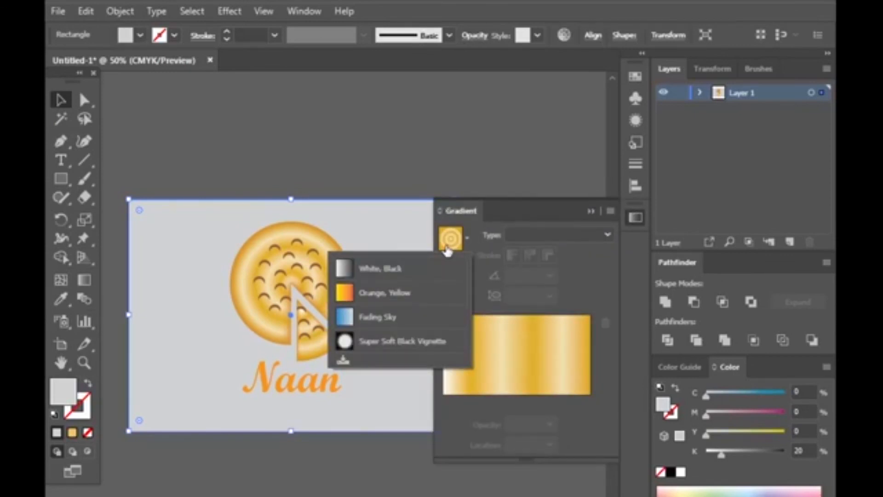
left_click(445, 264)
double_click(590, 402)
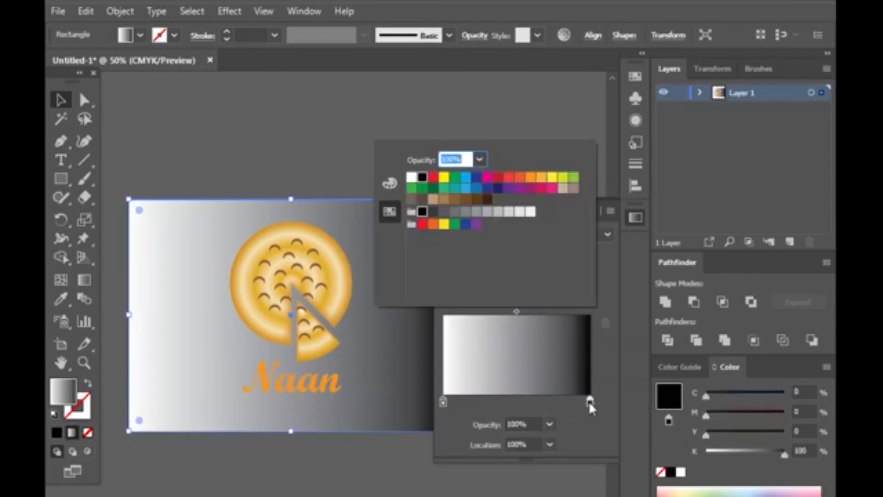
left_click(509, 212)
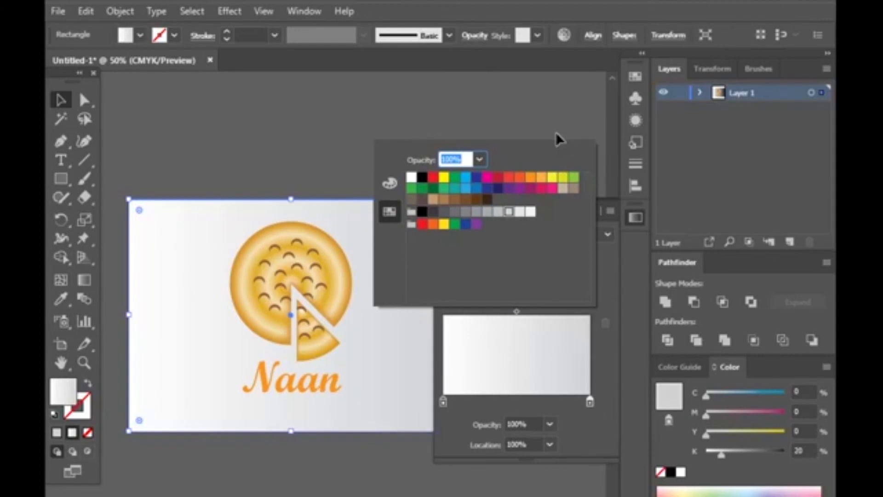
left_click(554, 103)
- Make the background gradient radial, with white in the centre and light grey towards the edges
left_click(529, 235)
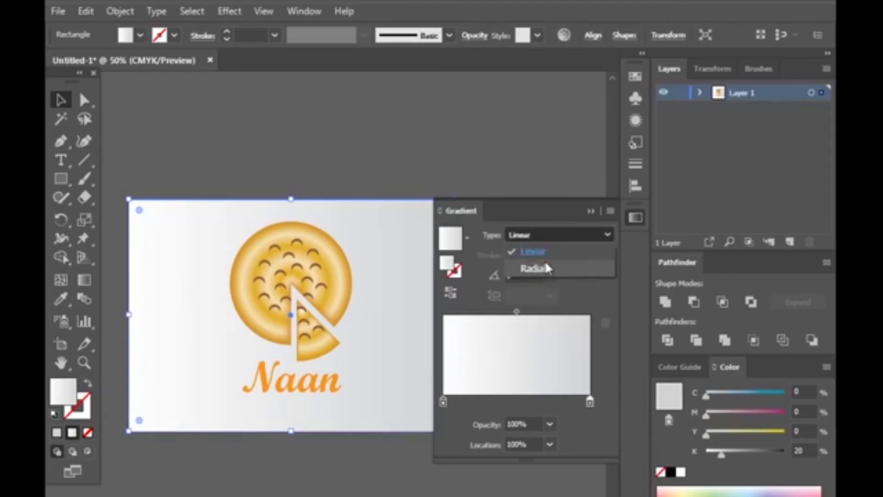
left_click(546, 265)
left_click(451, 297)
left_click(589, 212)
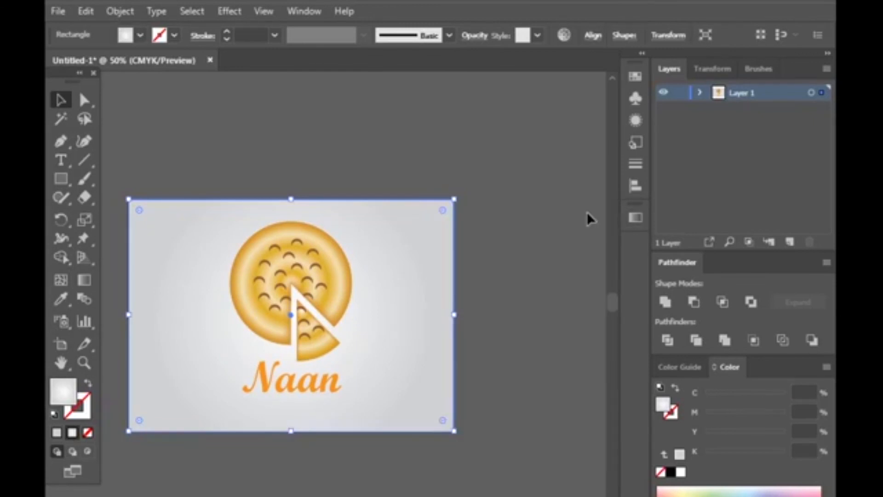
- Extend the background's radial gradient to just beyond the right edge of the artboard
key("g")
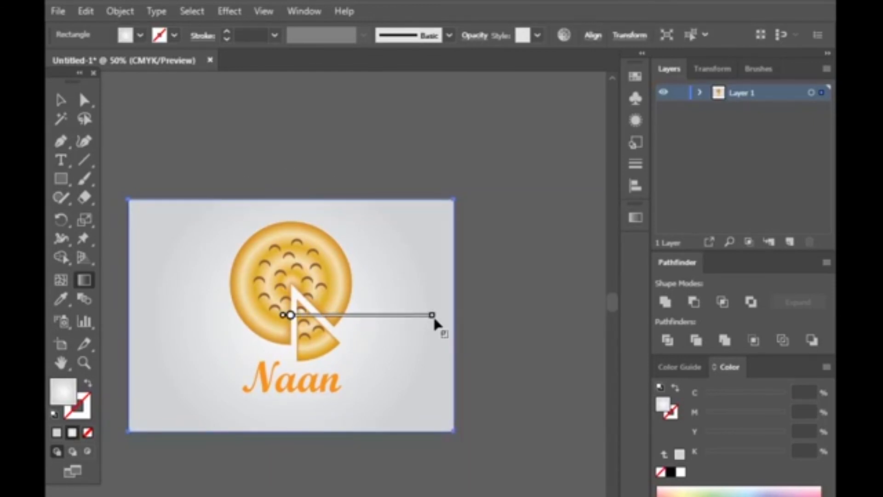
left_click_drag(431, 316, 474, 317)
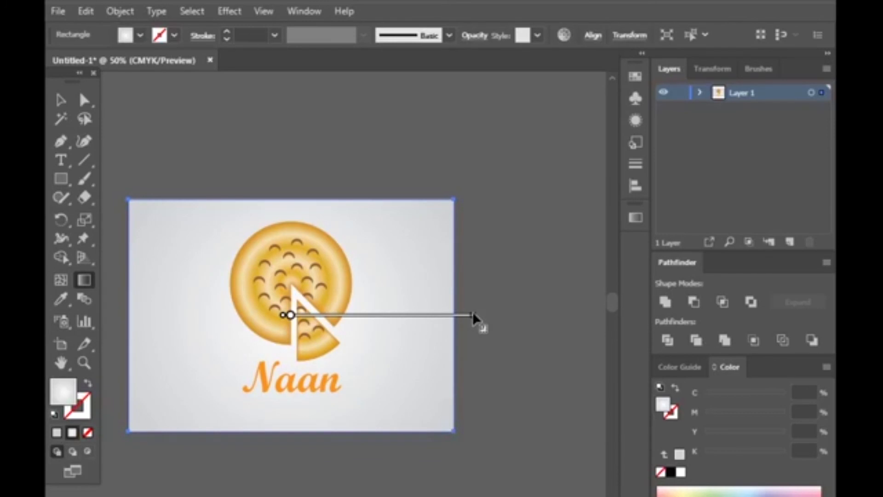
key("v")
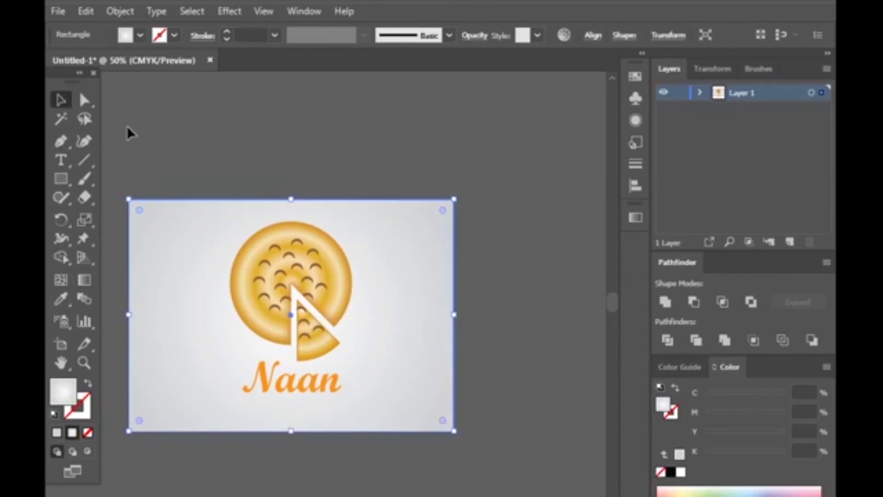
left_click(127, 126)
- Select the circle and wedge graphic and ungroup it
key("ctrl+1")
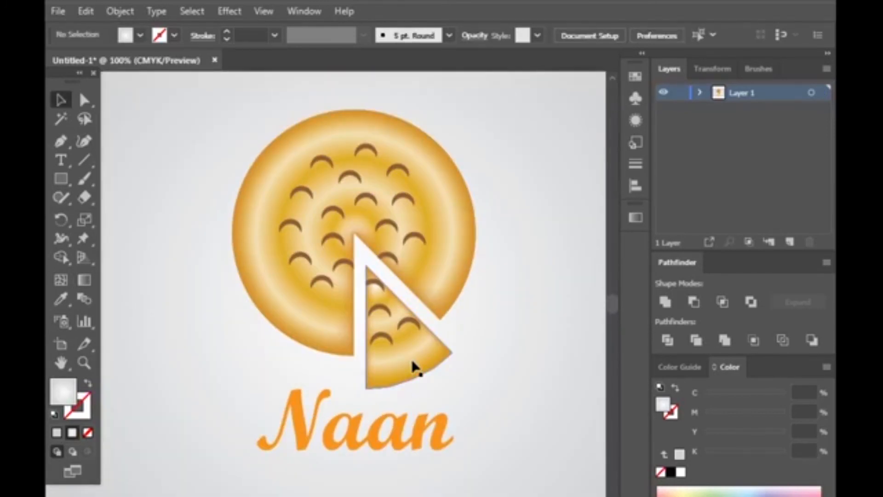
left_click(412, 363)
key("ctrl+shift+b")
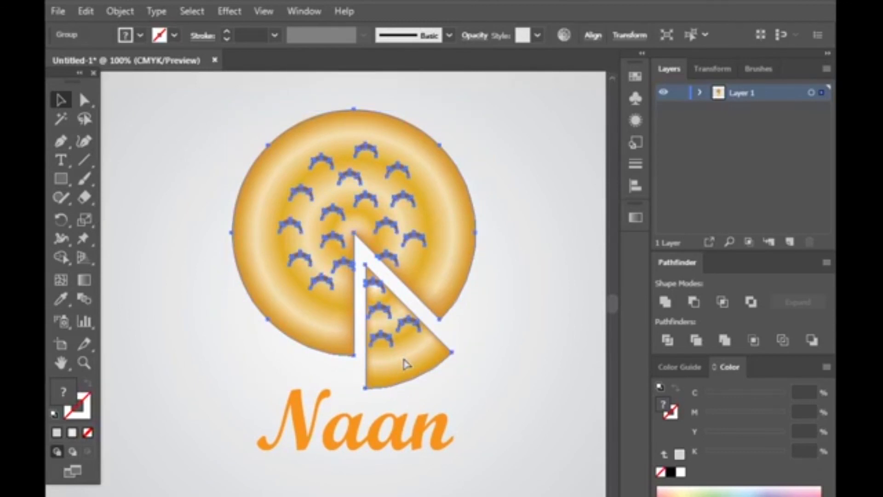
key("ctrl+shift+g")
- Try to move the wedge with its crescents closer to the cut-out in the circle
left_click(360, 314)
left_click_drag(409, 348, 406, 345)
left_click(408, 341)
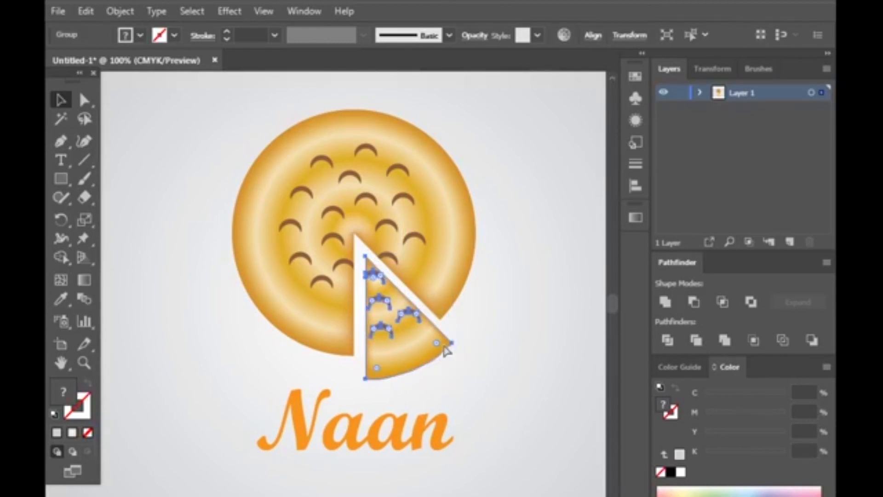
key("ctrl+z")
left_click(515, 313)
key("ctrl+z")
key("ctrl+z")
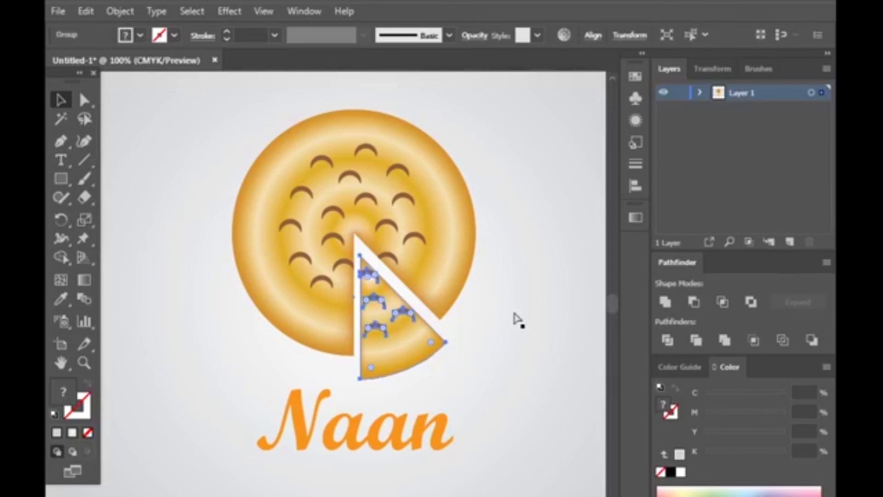
- Deselect everything and review the finished logo as a whole and at 100% zoom
left_click(517, 319)
scroll(364, 351, "down", 1)
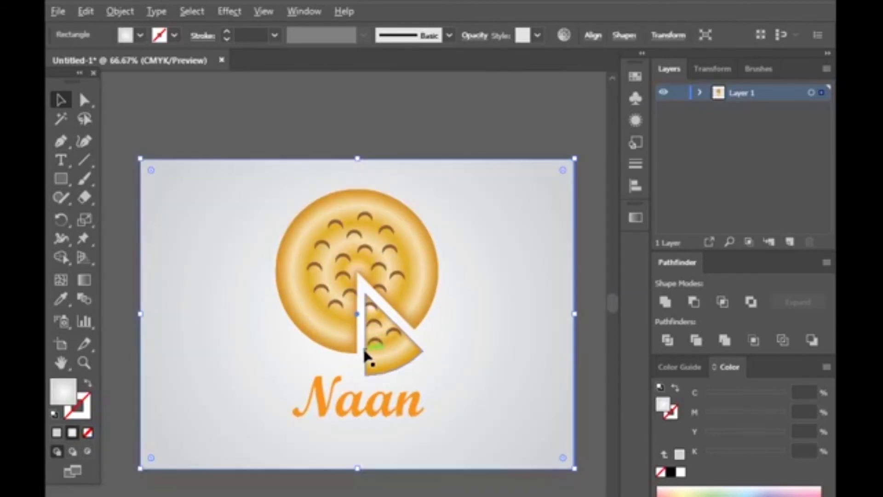
scroll(214, 430, "down", 2)
key("ctrl+shift+a")
scroll(215, 430, "up", 2)
scroll(245, 436, "down", 1)
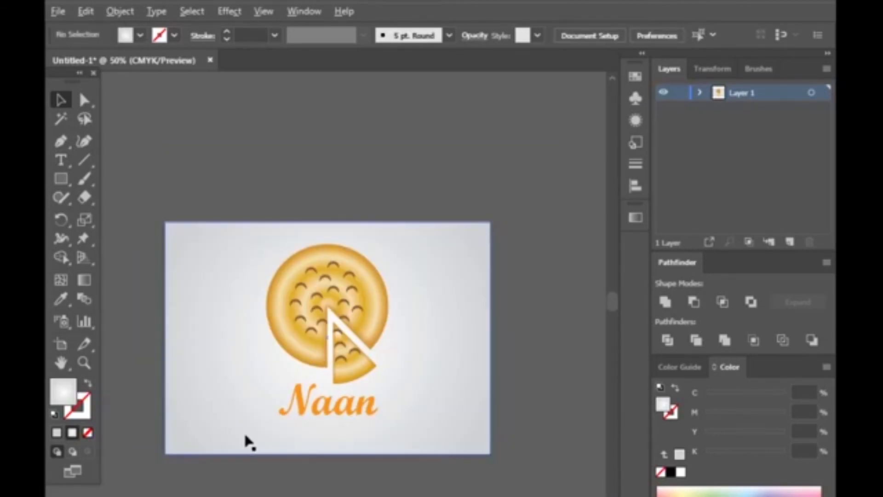
key("ctrl+1")
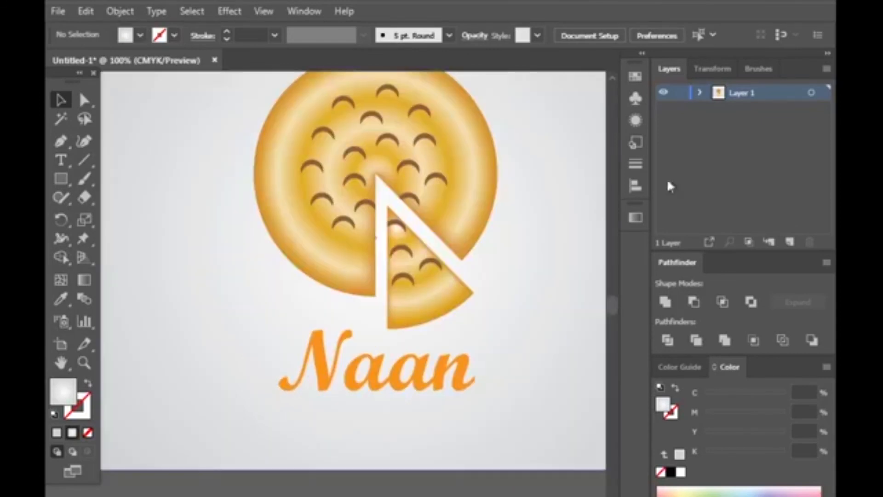
left_click(827, 53)
left_click_drag(571, 184, 602, 254)
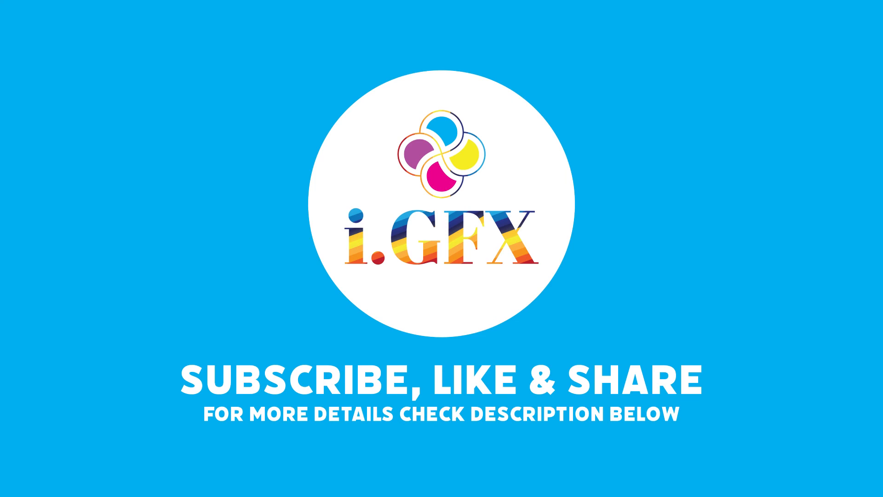